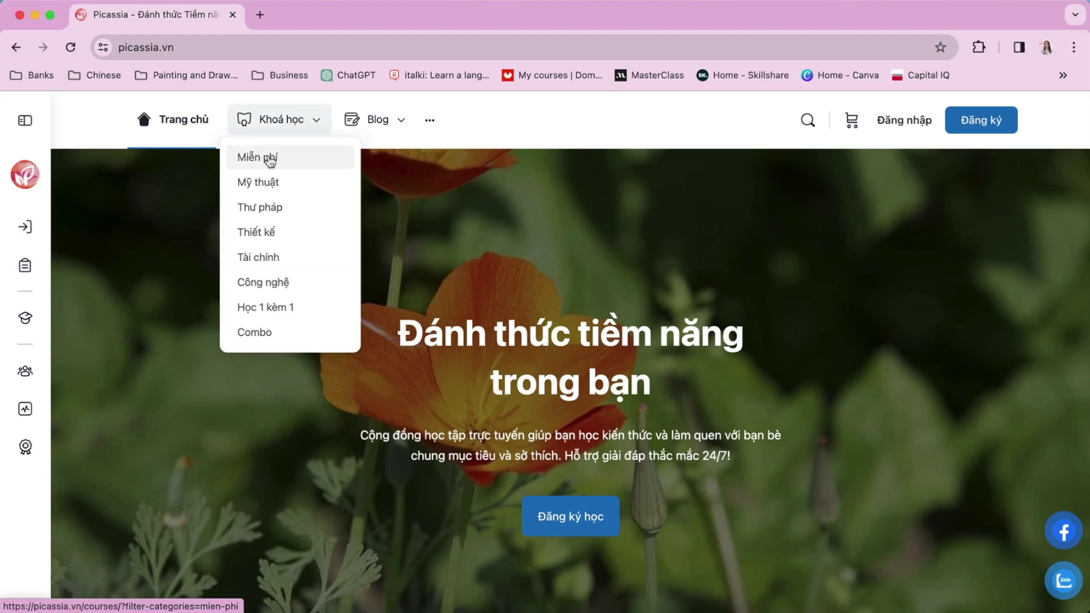
- Browse Picassia's free courses listing under Khoá học > Miễn phí
{"action": "left_click", "coordinate": [271, 159]}
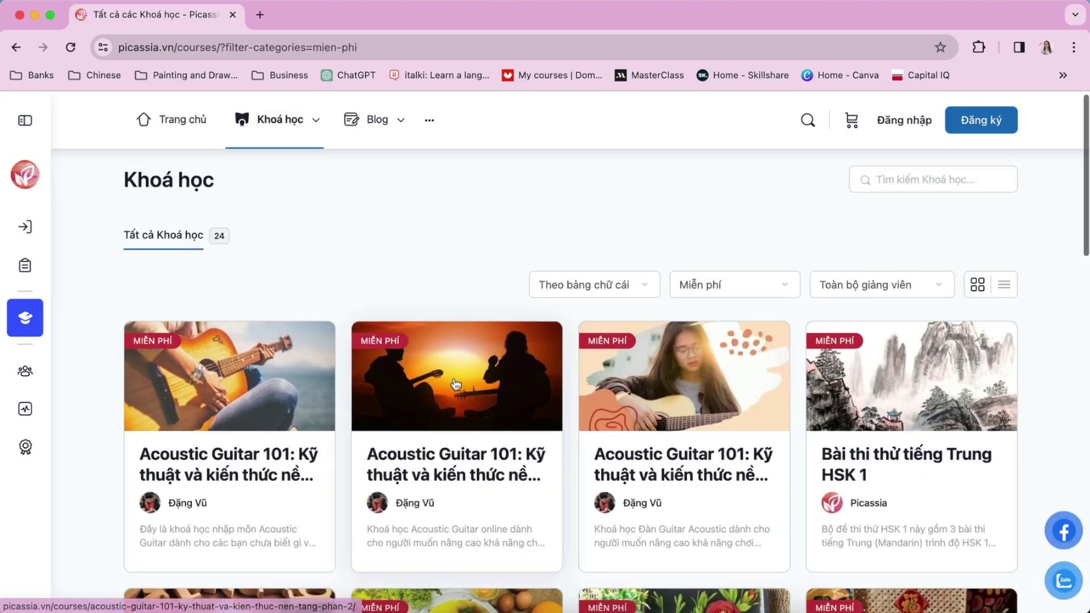
{"action": "scroll", "coordinate": [455, 382], "scroll_direction": "down", "scroll_amount": 6}
{"action": "scroll", "coordinate": [455, 381], "scroll_direction": "down", "scroll_amount": 5}
{"action": "scroll", "coordinate": [454, 382], "scroll_direction": "down", "scroll_amount": 5}
{"action": "scroll", "coordinate": [454, 377], "scroll_direction": "down", "scroll_amount": 4}
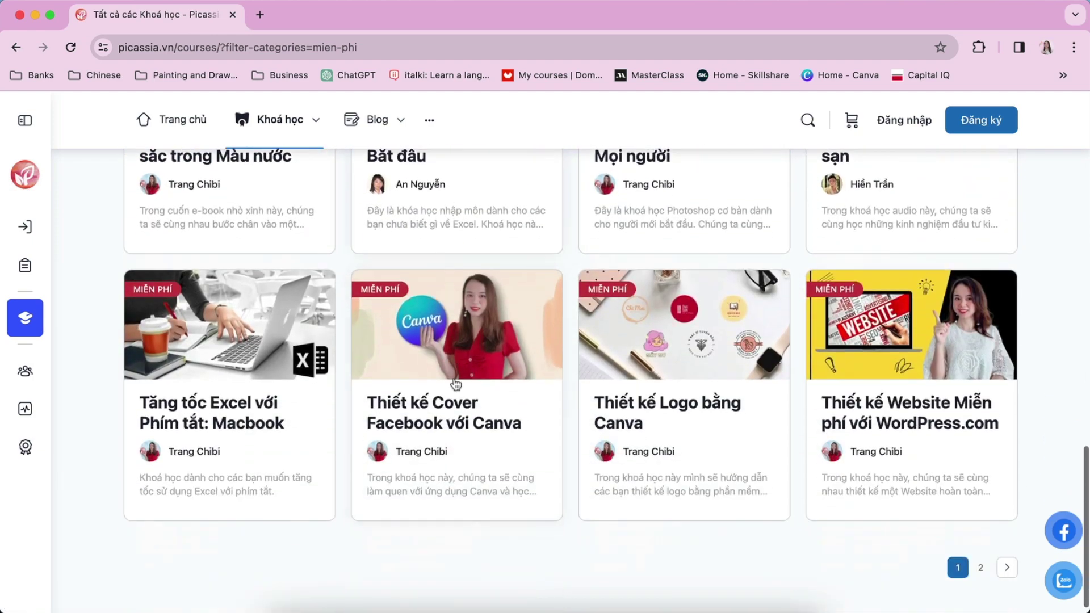
{"action": "scroll", "coordinate": [455, 426], "scroll_direction": "up", "scroll_amount": 1}
- Open the Photoshop Cơ bản cho Mọi người course and scroll to its lessons
{"action": "left_click", "coordinate": [645, 196]}
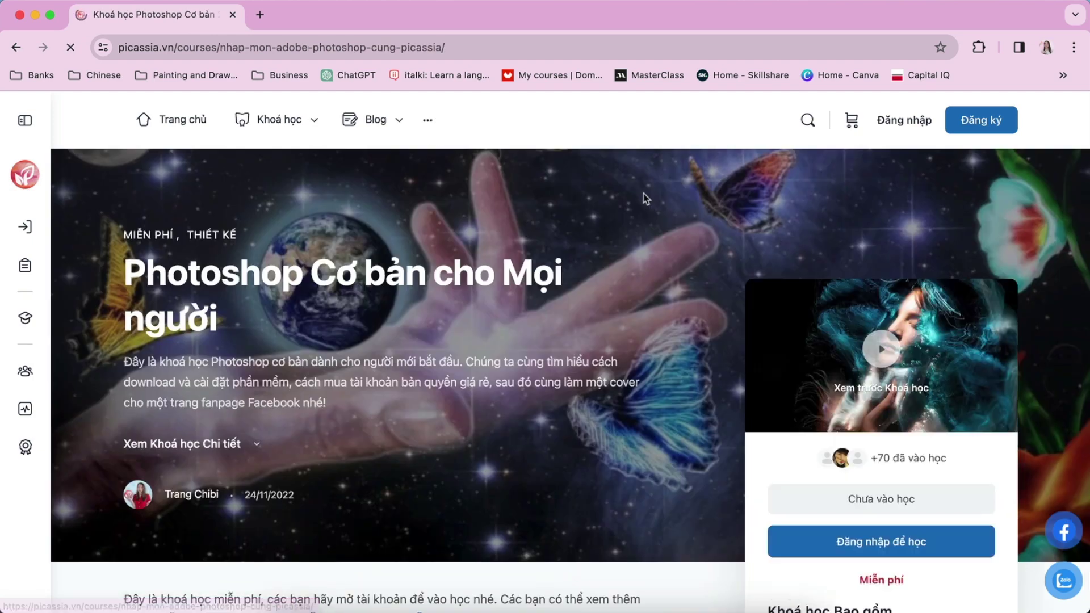
{"action": "scroll", "coordinate": [495, 330], "scroll_direction": "down", "scroll_amount": 5}
{"action": "scroll", "coordinate": [495, 330], "scroll_direction": "down", "scroll_amount": 5}
{"action": "scroll", "coordinate": [495, 329], "scroll_direction": "down", "scroll_amount": 10}
{"action": "scroll", "coordinate": [495, 333], "scroll_direction": "down", "scroll_amount": 3}
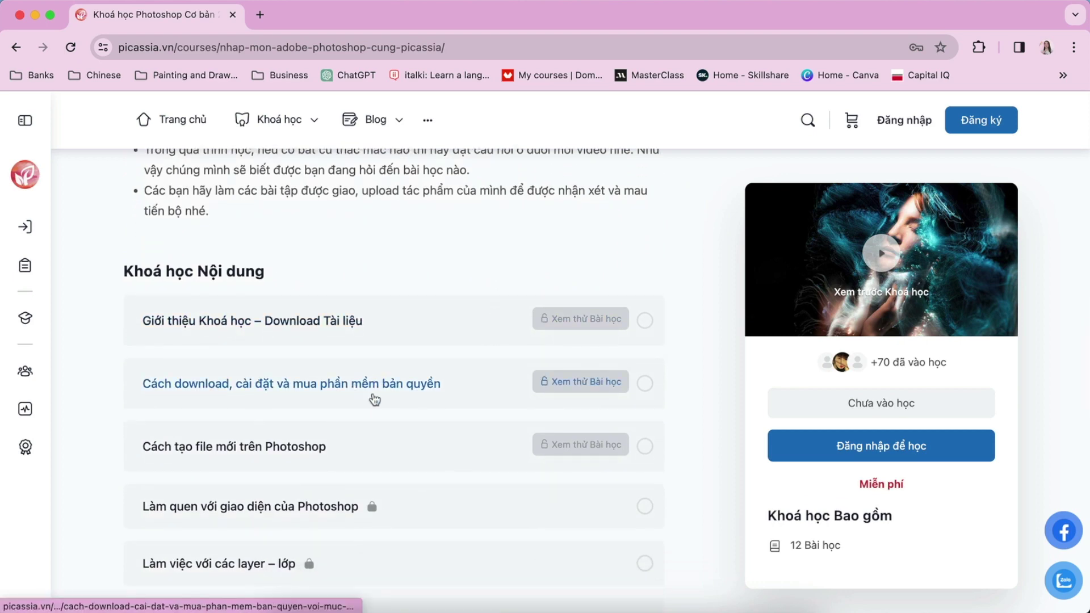
- Open the software download and install lesson and follow its Photoshop trial download link
{"action": "left_click", "coordinate": [316, 397]}
{"action": "scroll", "coordinate": [487, 417], "scroll_direction": "down", "scroll_amount": 6}
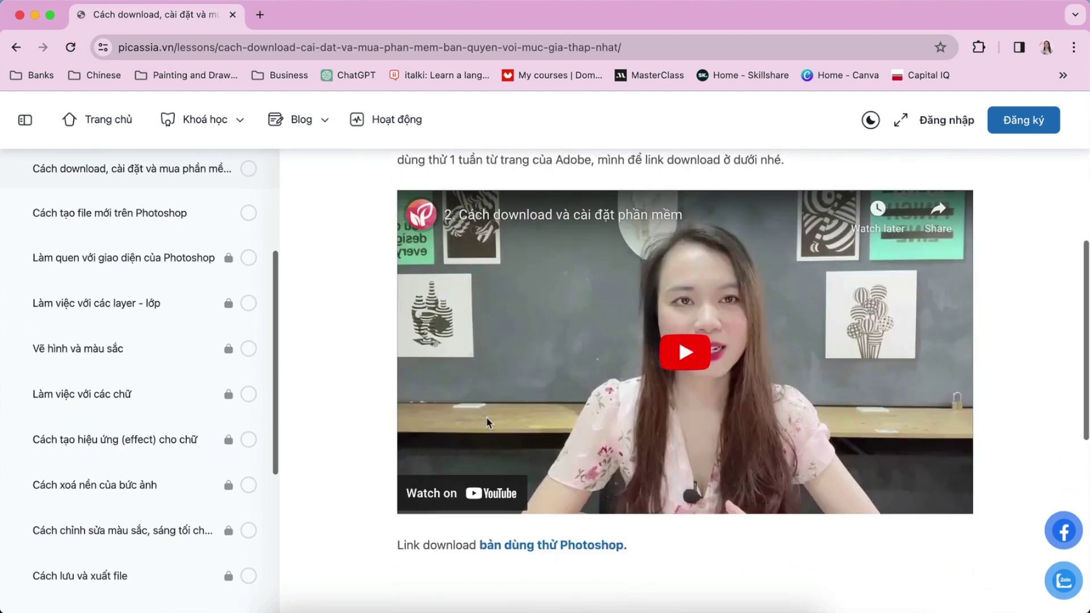
{"action": "scroll", "coordinate": [487, 419], "scroll_direction": "down", "scroll_amount": 5}
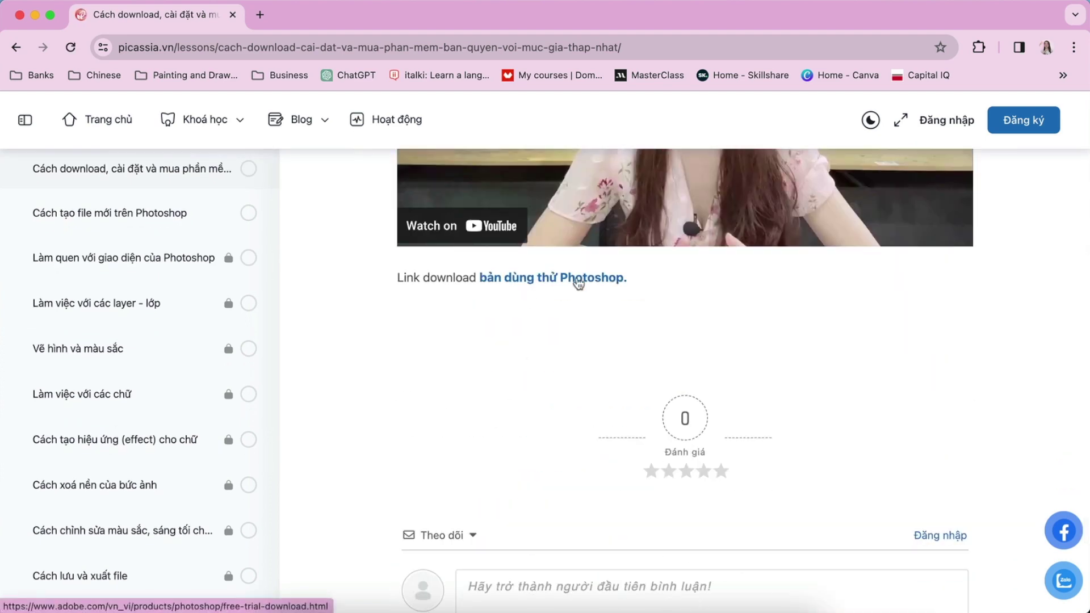
{"action": "left_click", "coordinate": [578, 283]}
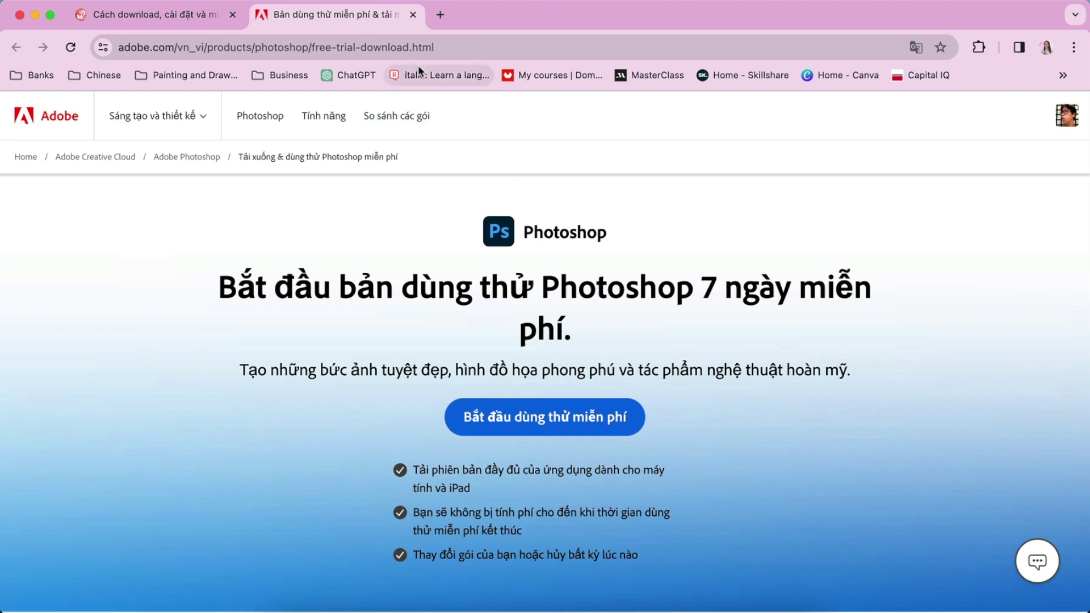
{"action": "left_click", "coordinate": [412, 15]}
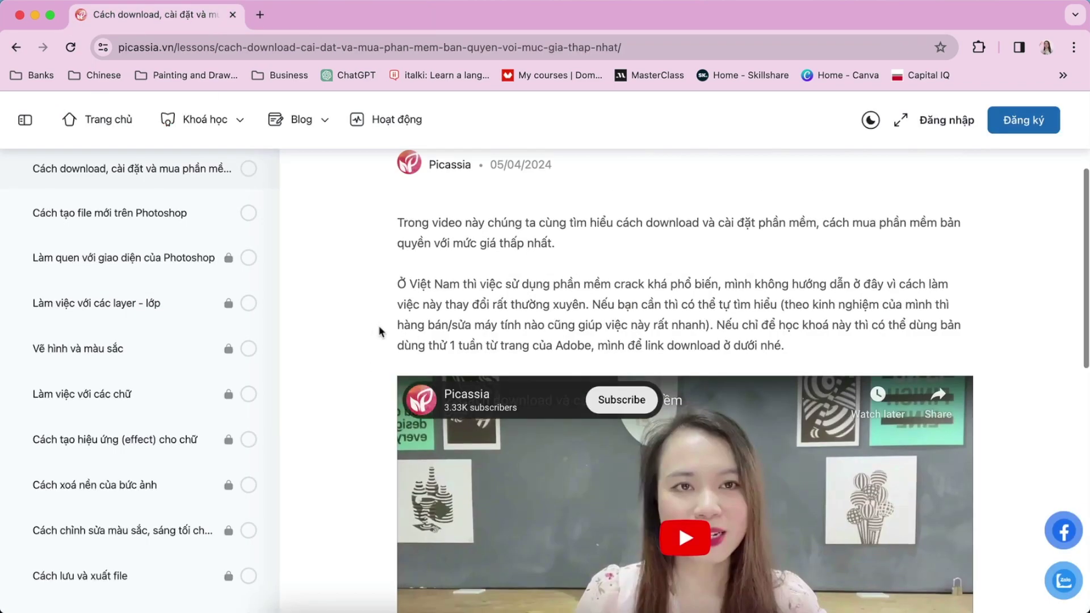
- Return to the Photoshop Cơ bản cho Mọi người course page and scroll past the reference PDF to the notes
{"action": "scroll", "coordinate": [214, 316], "scroll_direction": "up", "scroll_amount": 4}
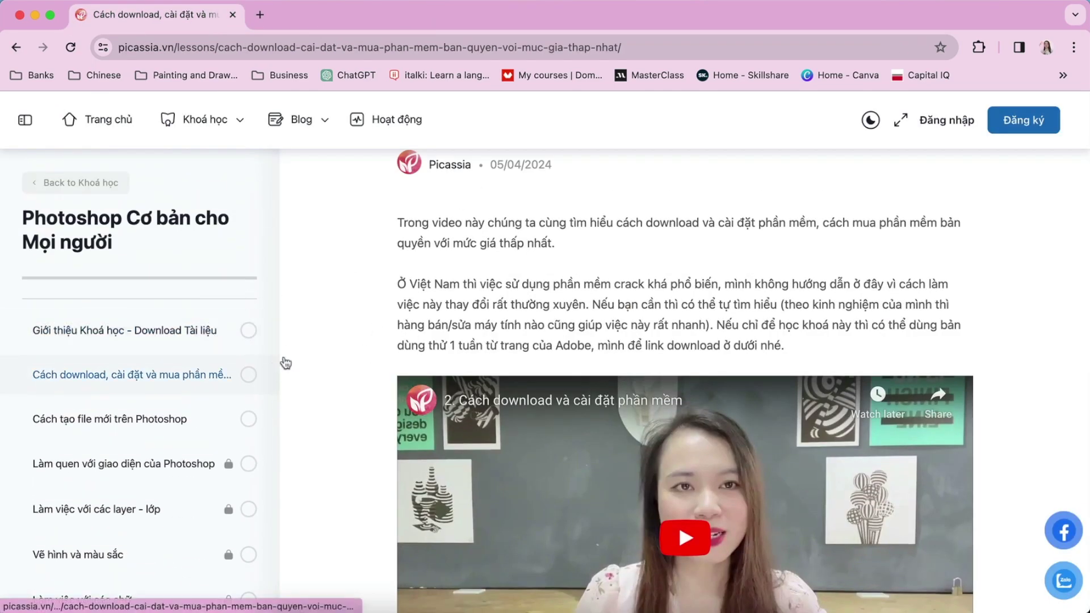
{"action": "scroll", "coordinate": [493, 285], "scroll_direction": "up", "scroll_amount": 4}
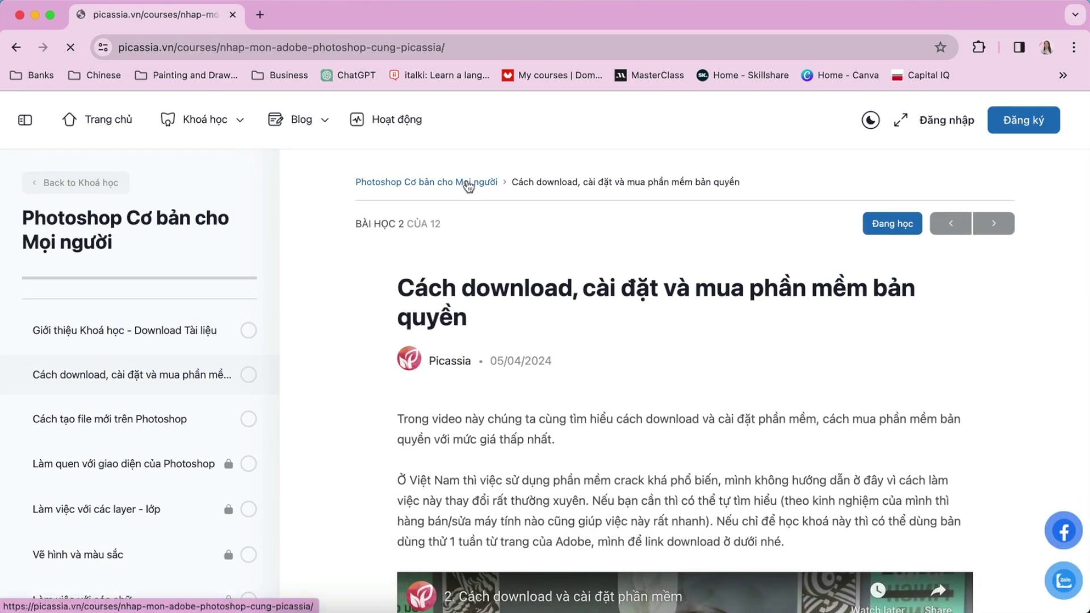
{"action": "left_click", "coordinate": [467, 184]}
{"action": "scroll", "coordinate": [634, 344], "scroll_direction": "down", "scroll_amount": 4}
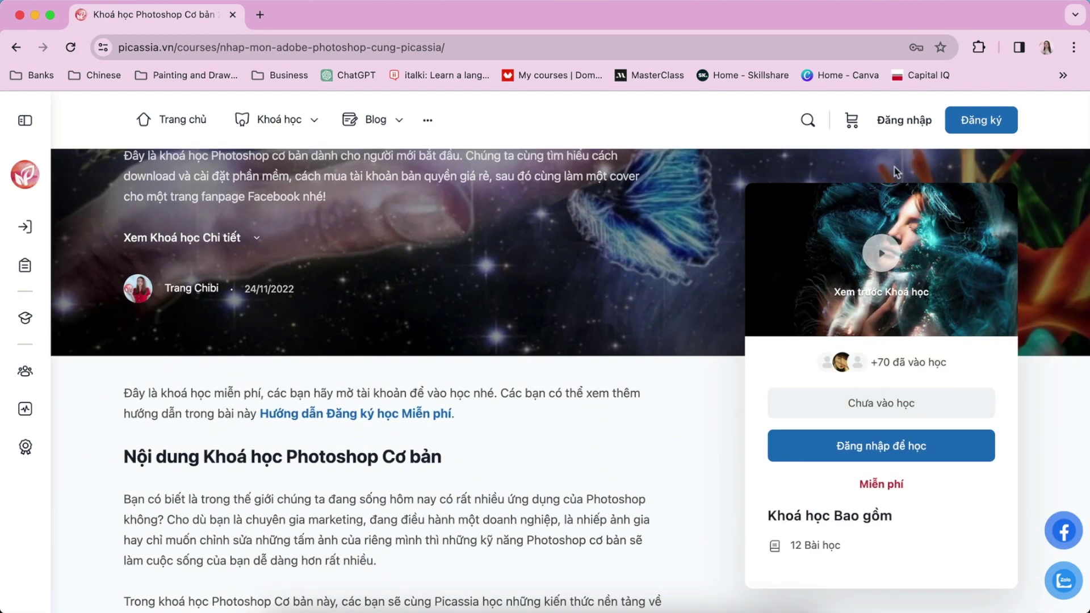
{"action": "scroll", "coordinate": [574, 363], "scroll_direction": "down", "scroll_amount": 3}
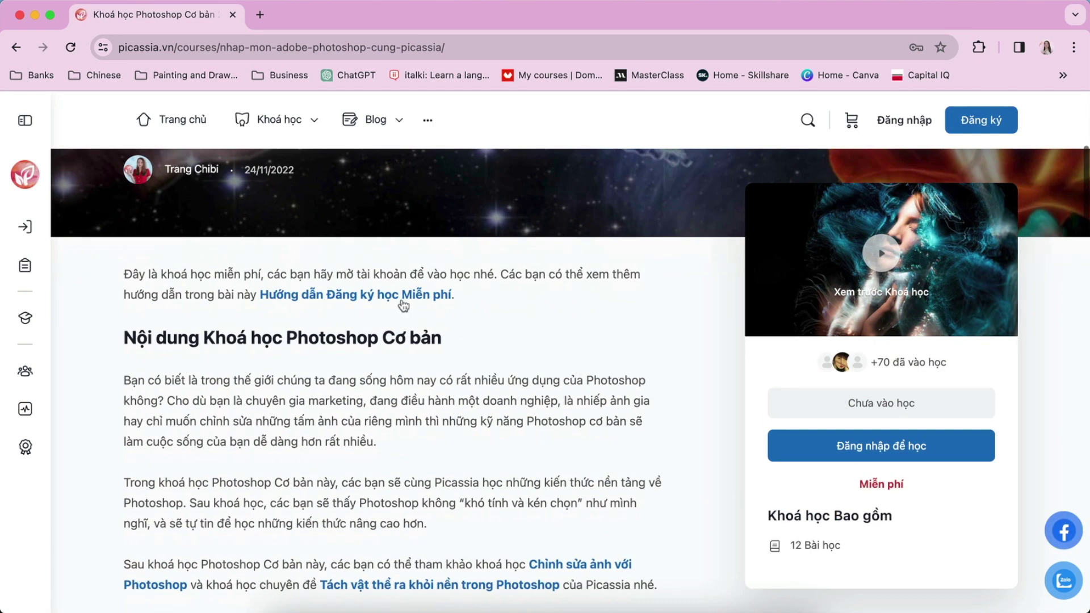
{"action": "scroll", "coordinate": [485, 378], "scroll_direction": "down", "scroll_amount": 1}
{"action": "scroll", "coordinate": [484, 378], "scroll_direction": "down", "scroll_amount": 3}
{"action": "scroll", "coordinate": [484, 378], "scroll_direction": "down", "scroll_amount": 3}
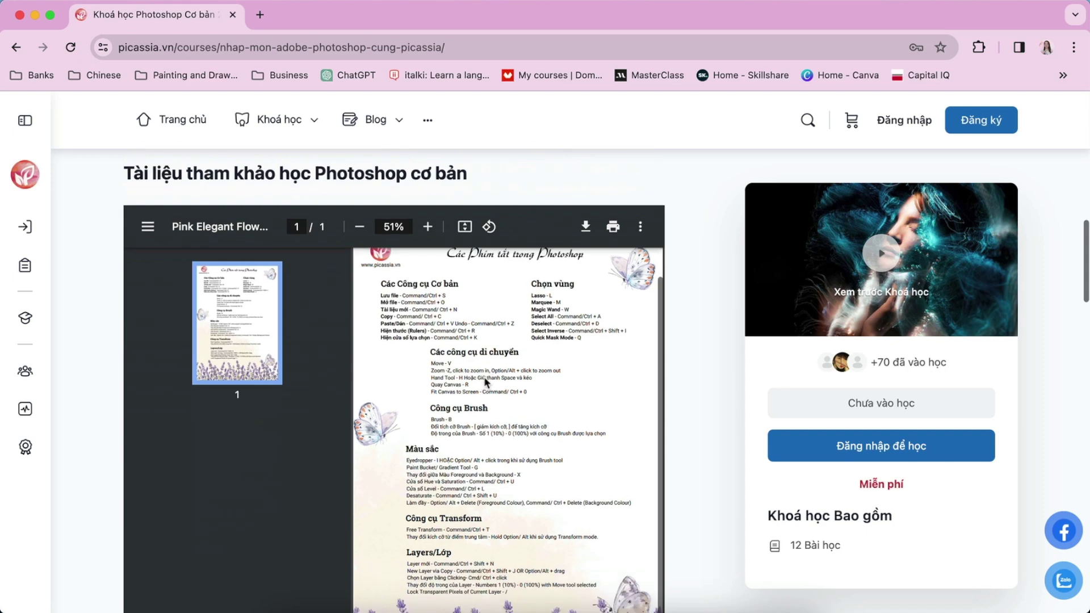
{"action": "scroll", "coordinate": [485, 378], "scroll_direction": "down", "scroll_amount": 3}
{"action": "scroll", "coordinate": [484, 378], "scroll_direction": "down", "scroll_amount": 3}
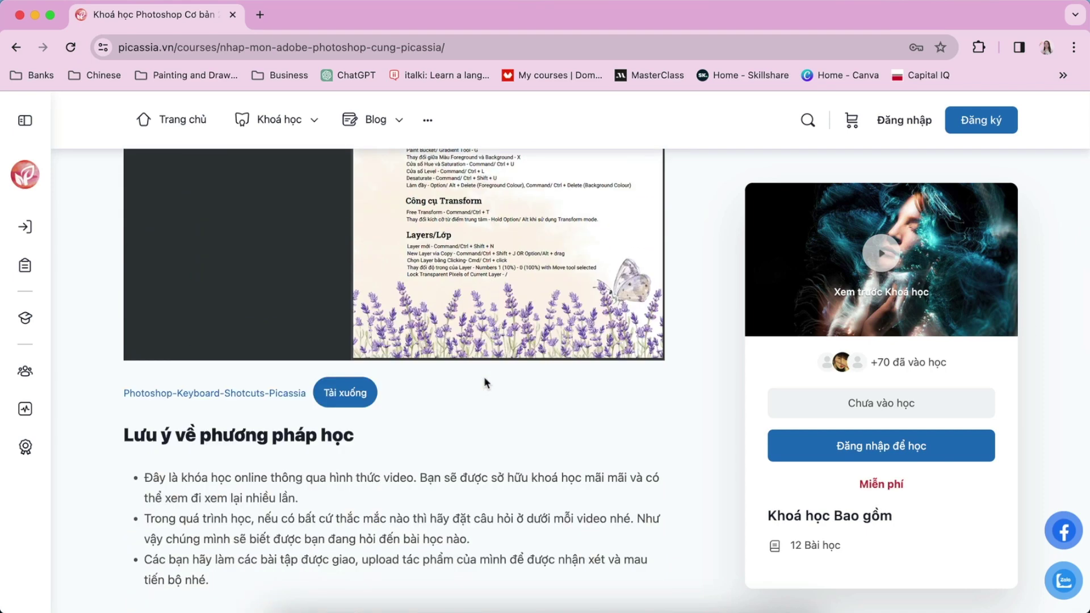
{"action": "scroll", "coordinate": [484, 377], "scroll_direction": "down", "scroll_amount": 4}
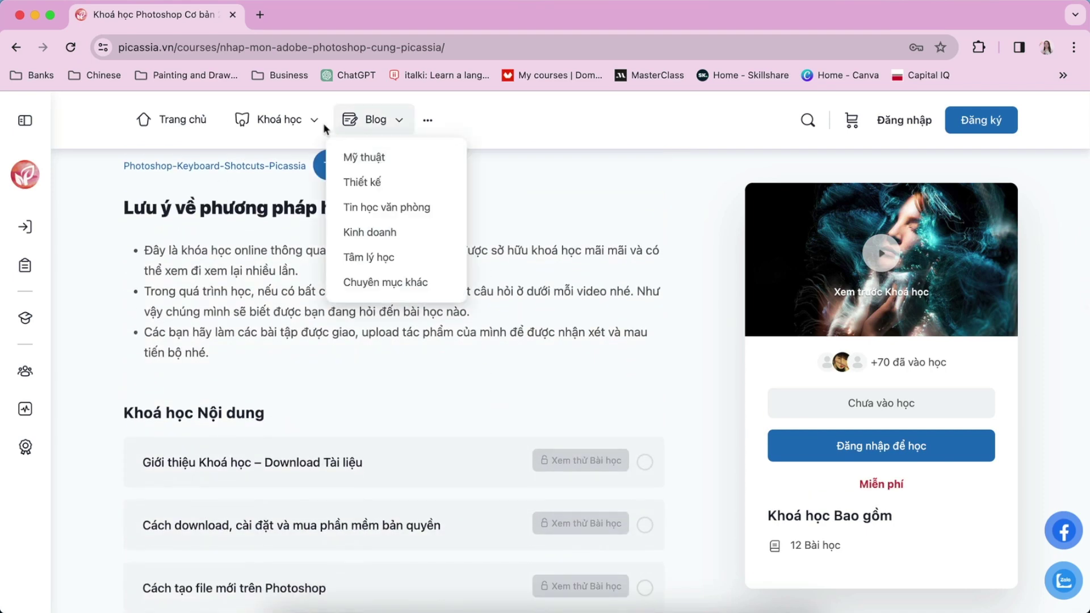
{"action": "mouse_move", "coordinate": [277, 119]}
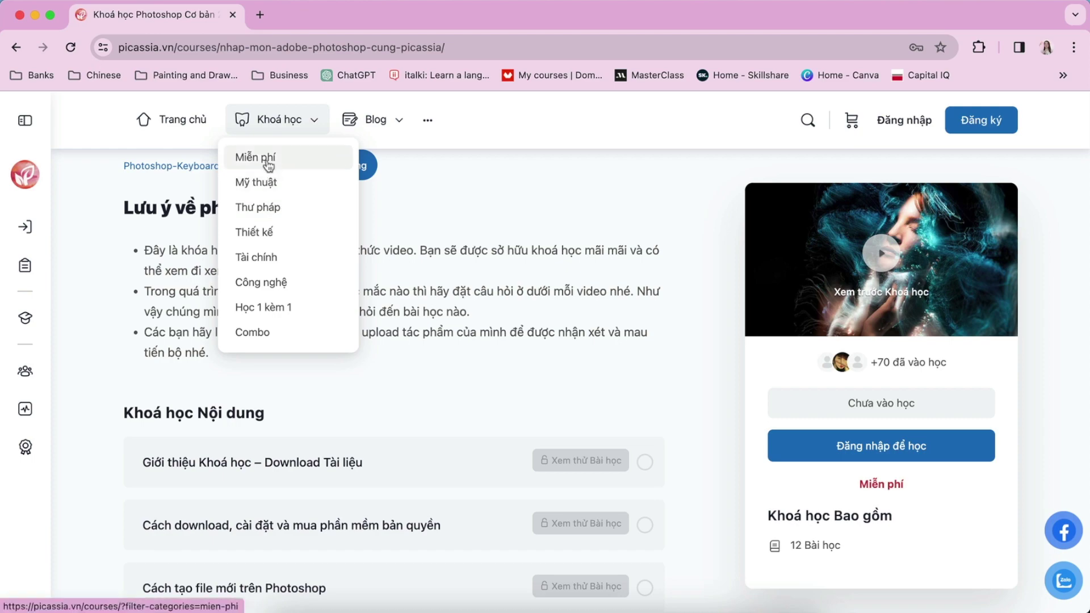
{"action": "right_click", "coordinate": [268, 164]}
- Open the free courses listing in a new tab and view it
{"action": "left_click", "coordinate": [287, 169]}
{"action": "left_click", "coordinate": [313, 15]}
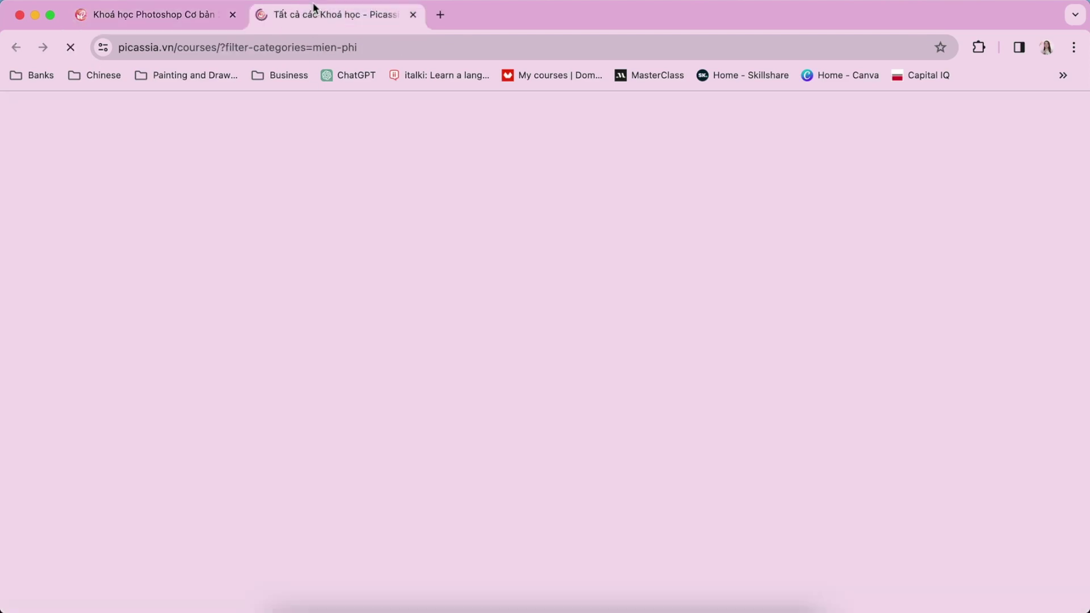
{"action": "scroll", "coordinate": [397, 318], "scroll_direction": "down", "scroll_amount": 7}
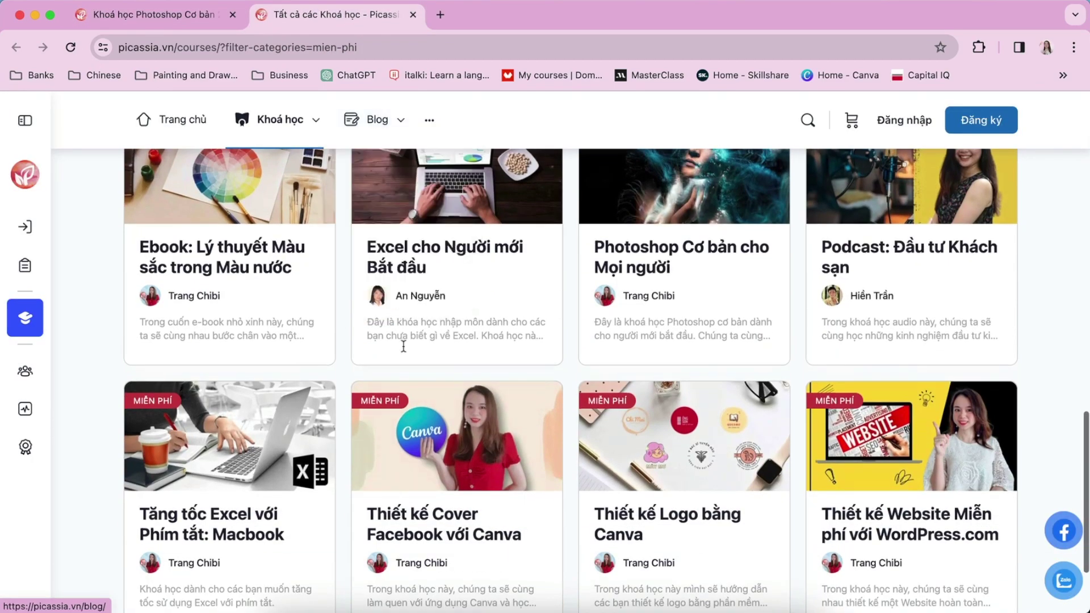
- In the course tab, search Picassia for 'photoshop' and open the Mockup Áo dài Việt Nam Photoshop article
{"action": "left_click", "coordinate": [165, 17]}
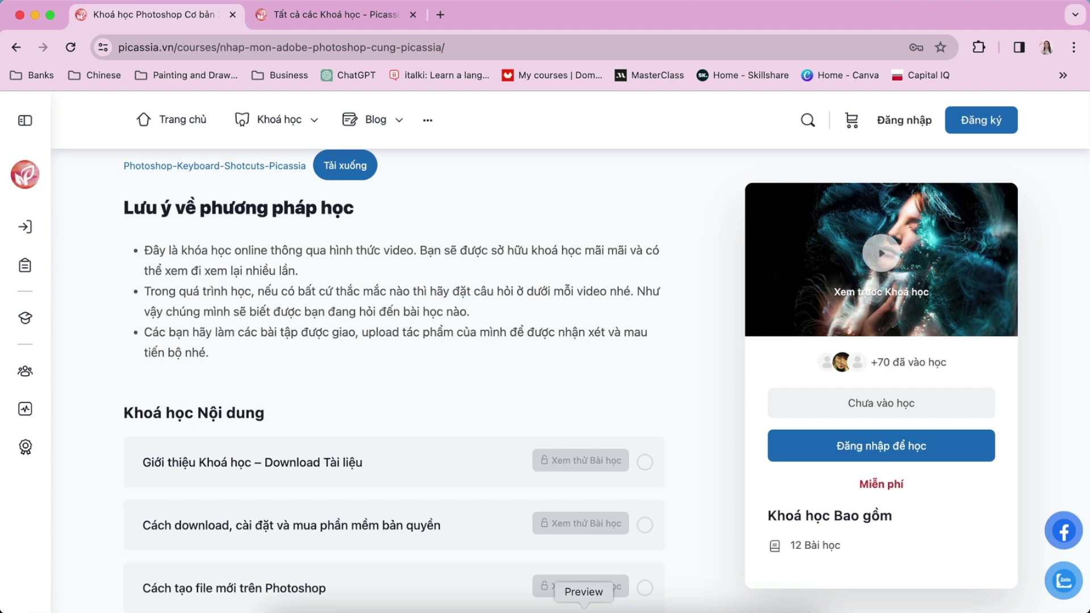
{"action": "scroll", "coordinate": [563, 429], "scroll_direction": "down", "scroll_amount": 2}
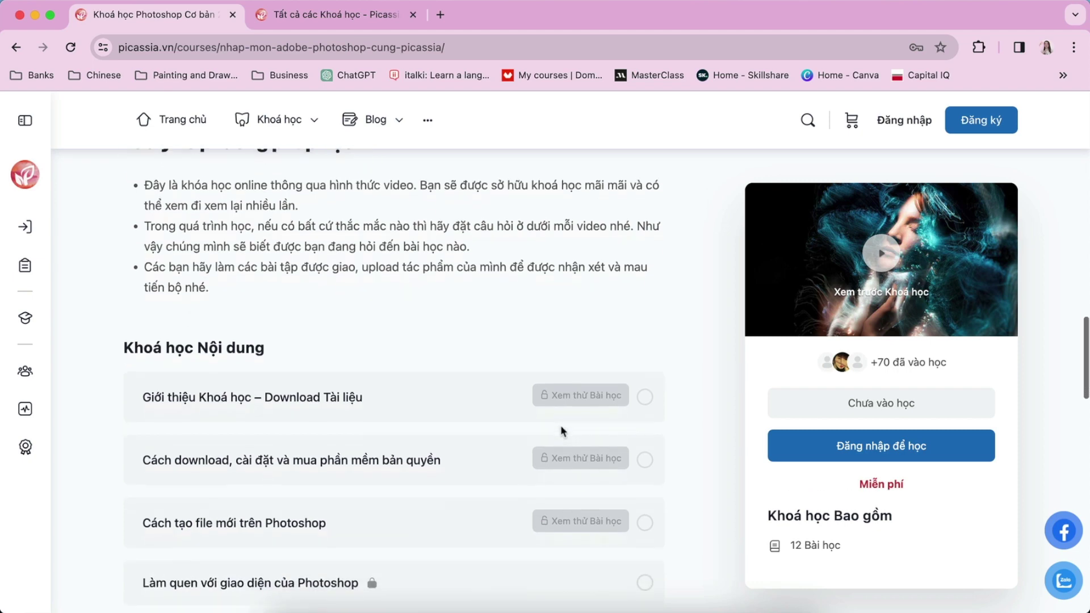
{"action": "scroll", "coordinate": [561, 428], "scroll_direction": "down", "scroll_amount": 4}
{"action": "scroll", "coordinate": [561, 428], "scroll_direction": "down", "scroll_amount": 8}
{"action": "scroll", "coordinate": [561, 429], "scroll_direction": "down", "scroll_amount": 3}
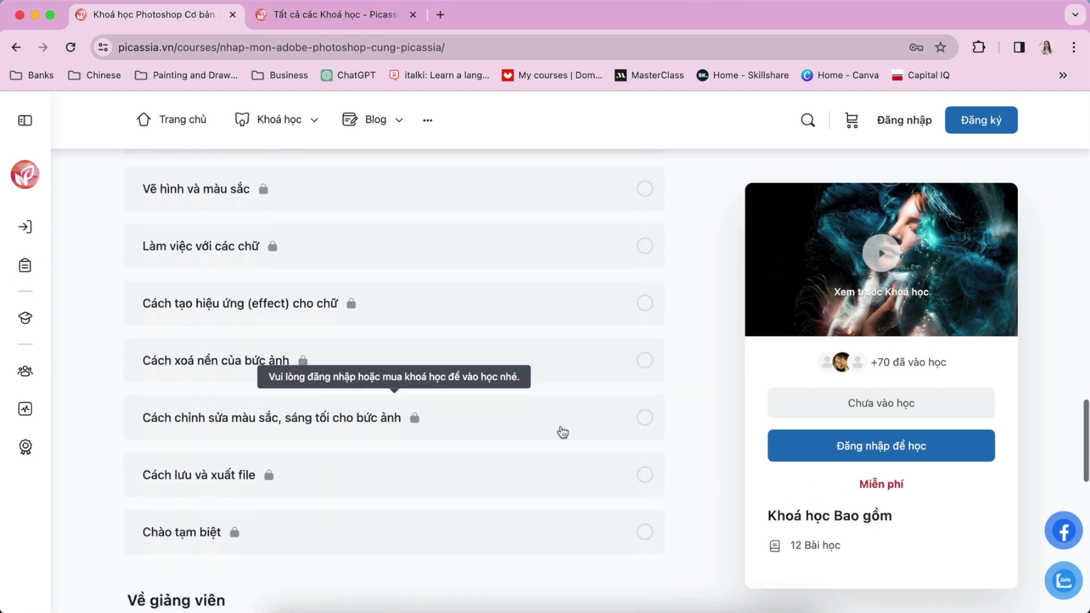
{"action": "scroll", "coordinate": [561, 428], "scroll_direction": "up", "scroll_amount": 4}
{"action": "scroll", "coordinate": [561, 429], "scroll_direction": "up", "scroll_amount": 4}
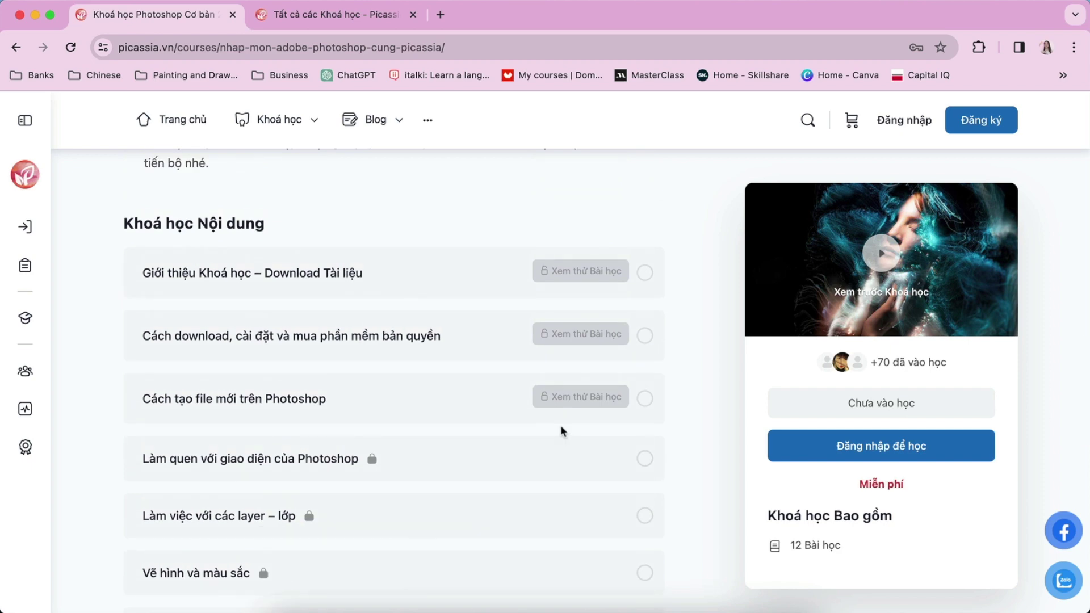
{"action": "scroll", "coordinate": [616, 337], "scroll_direction": "up", "scroll_amount": 2}
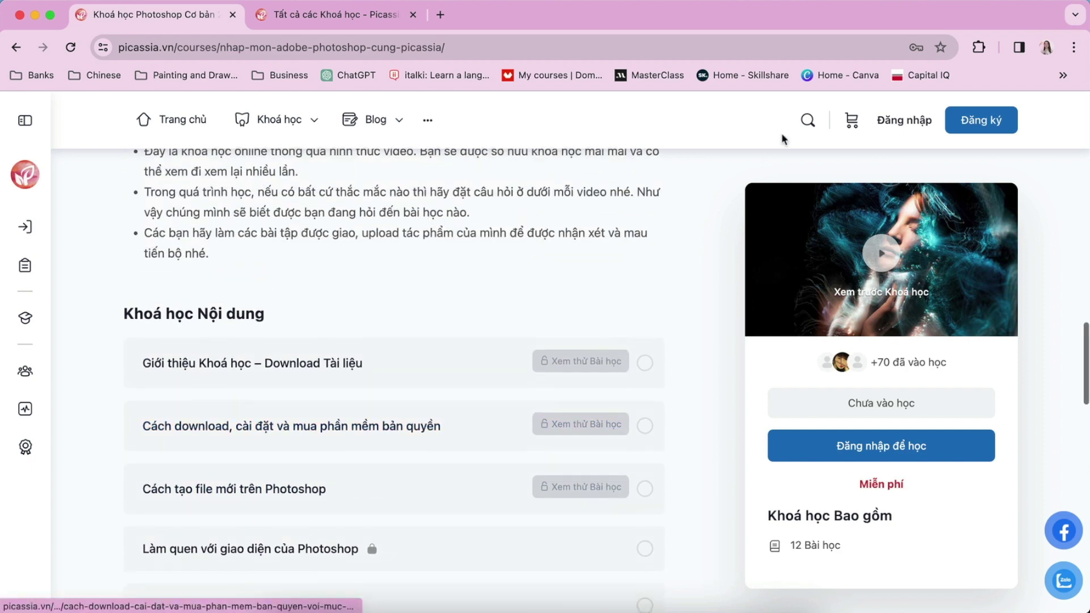
{"action": "left_click", "coordinate": [813, 120]}
{"action": "type", "text": "pho"}
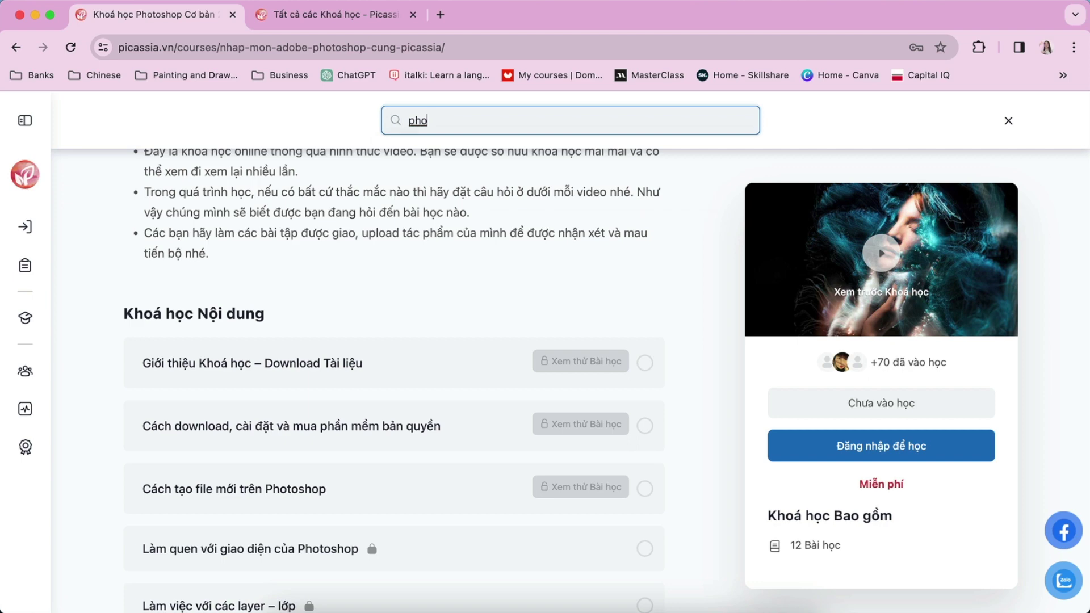
{"action": "type", "text": "to"}
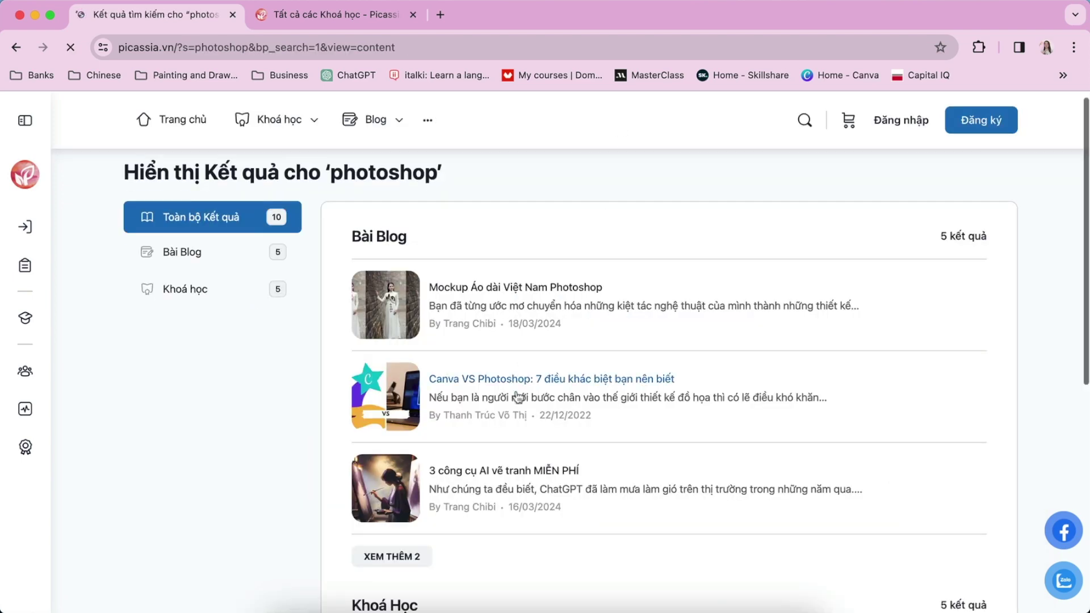
{"action": "left_click", "coordinate": [477, 277]}
- In the free courses tab, start entering Google's address in the address bar
{"action": "left_click", "coordinate": [391, 20]}
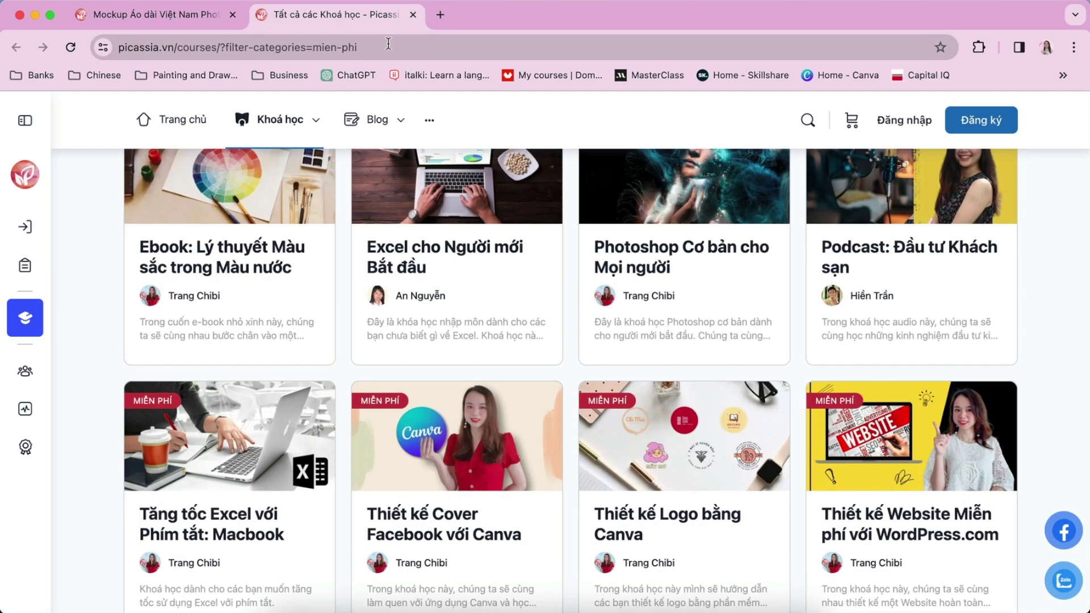
{"action": "left_click", "coordinate": [388, 43]}
{"action": "type", "text": "g"}
{"action": "type", "text": "ô"}
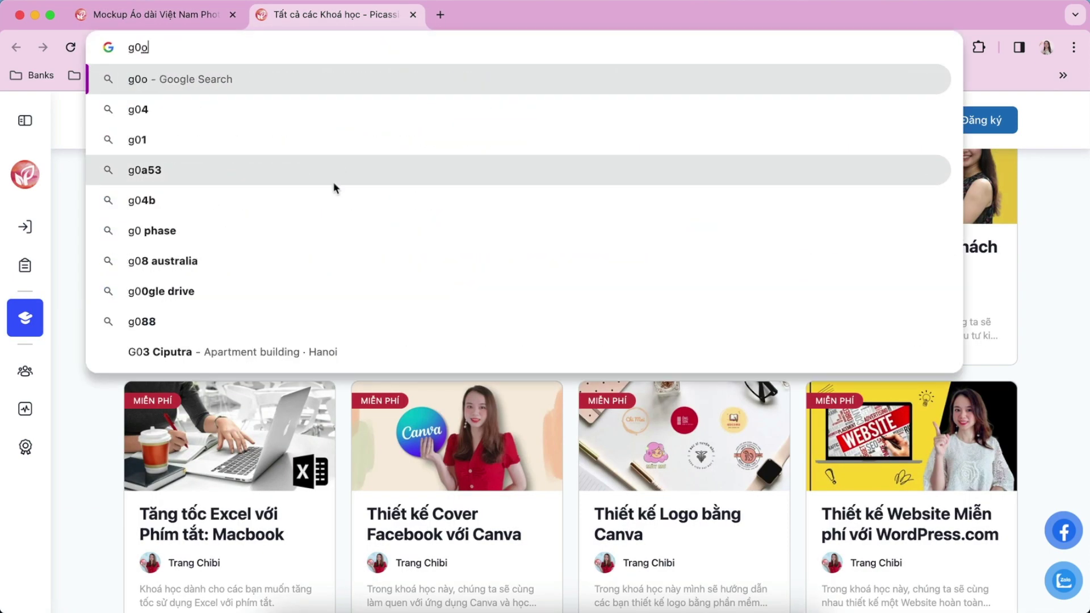
{"action": "type", "text": "g"}
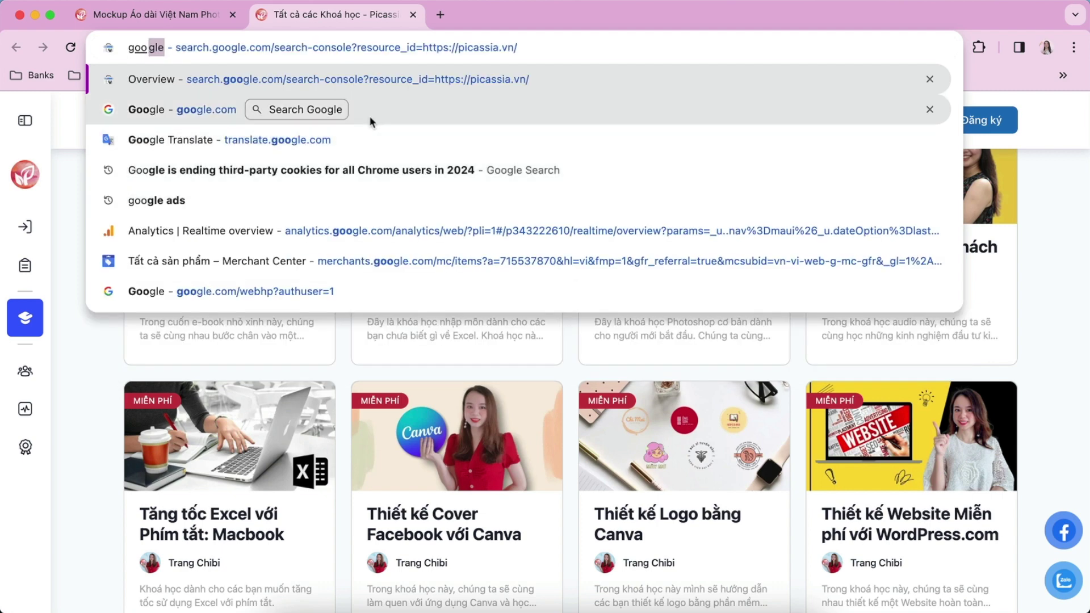
- Search Google for 'mockup áo dài photoshop' and browse the results
{"action": "left_click", "coordinate": [369, 114]}
{"action": "type", "text": "mo"}
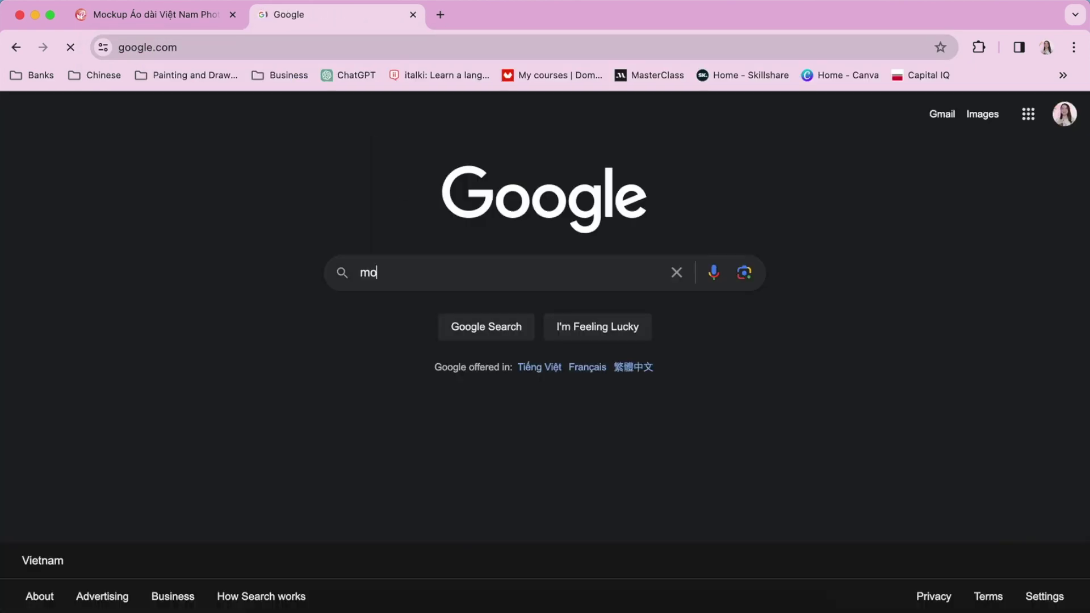
{"action": "type", "text": "ckup"}
{"action": "left_click", "coordinate": [462, 305]}
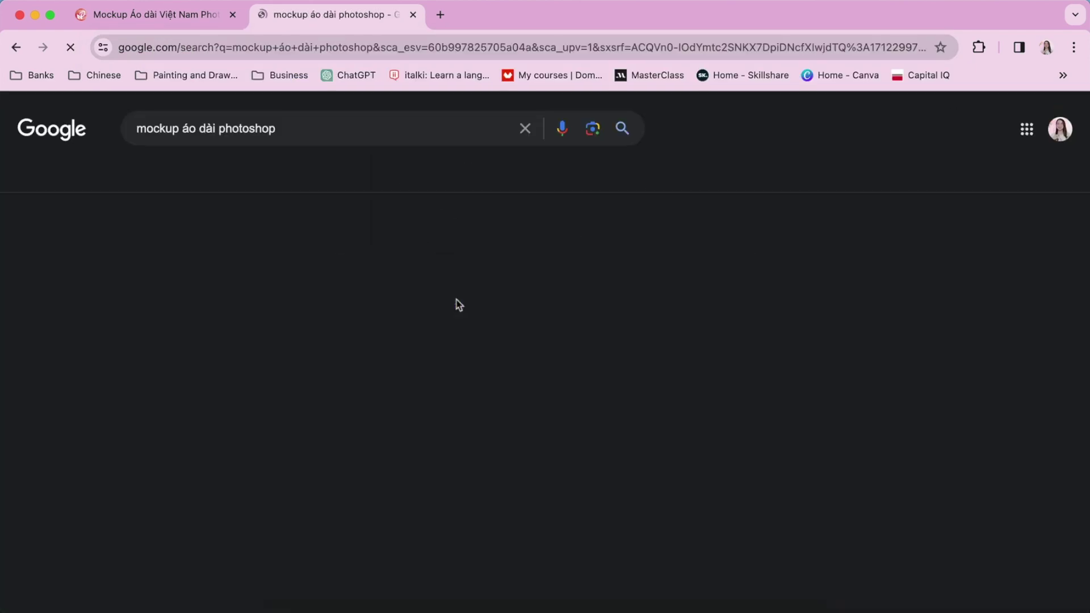
{"action": "scroll", "coordinate": [529, 340], "scroll_direction": "down", "scroll_amount": 3}
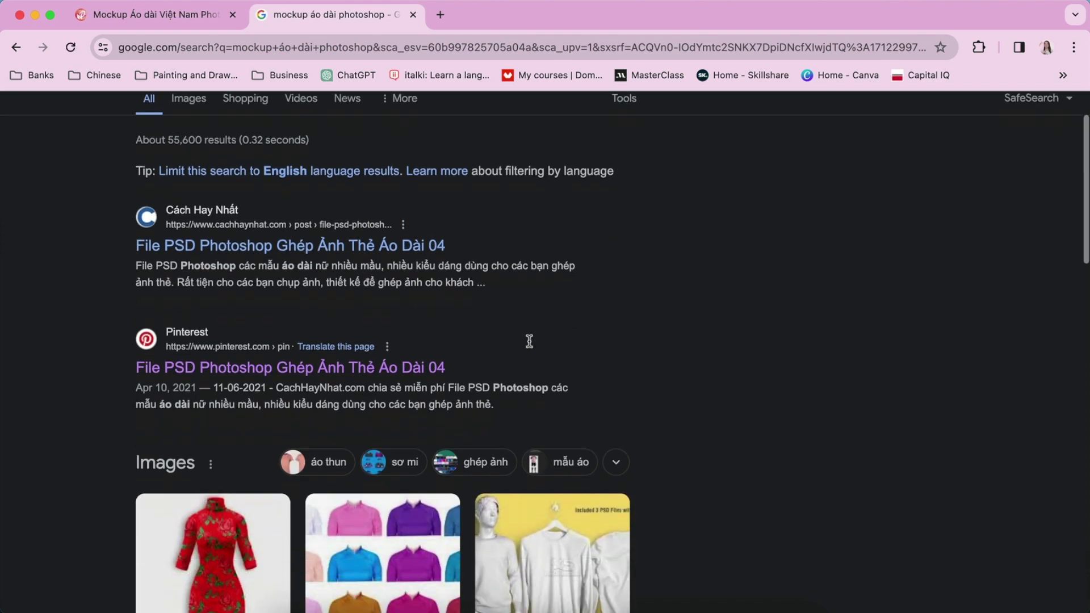
{"action": "scroll", "coordinate": [529, 341], "scroll_direction": "down", "scroll_amount": 3}
{"action": "scroll", "coordinate": [479, 428], "scroll_direction": "down", "scroll_amount": 1}
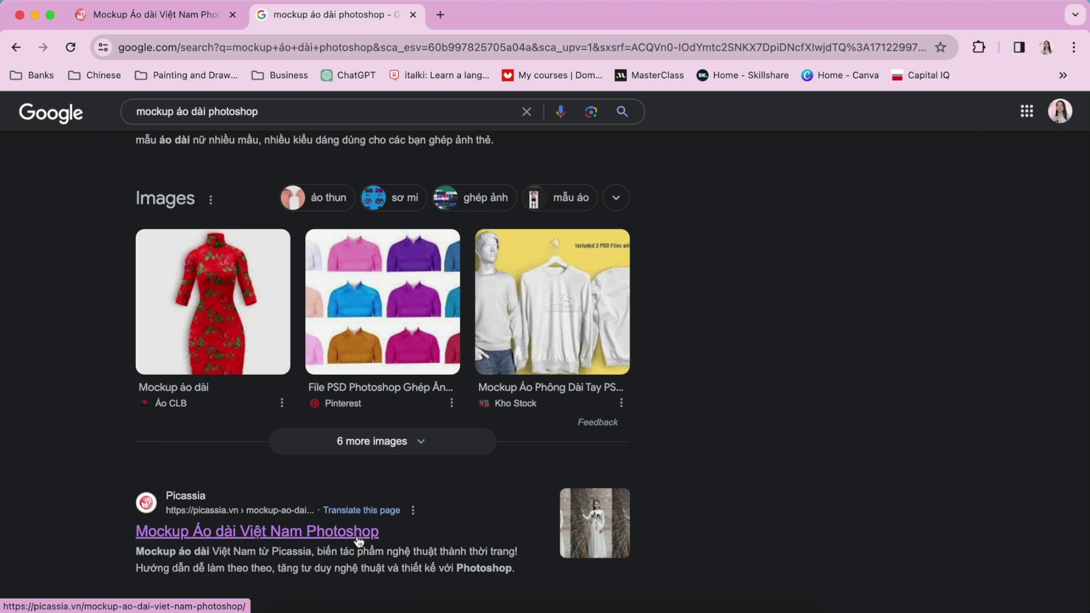
{"action": "scroll", "coordinate": [358, 511], "scroll_direction": "up", "scroll_amount": 1}
{"action": "scroll", "coordinate": [347, 341], "scroll_direction": "up", "scroll_amount": 3}
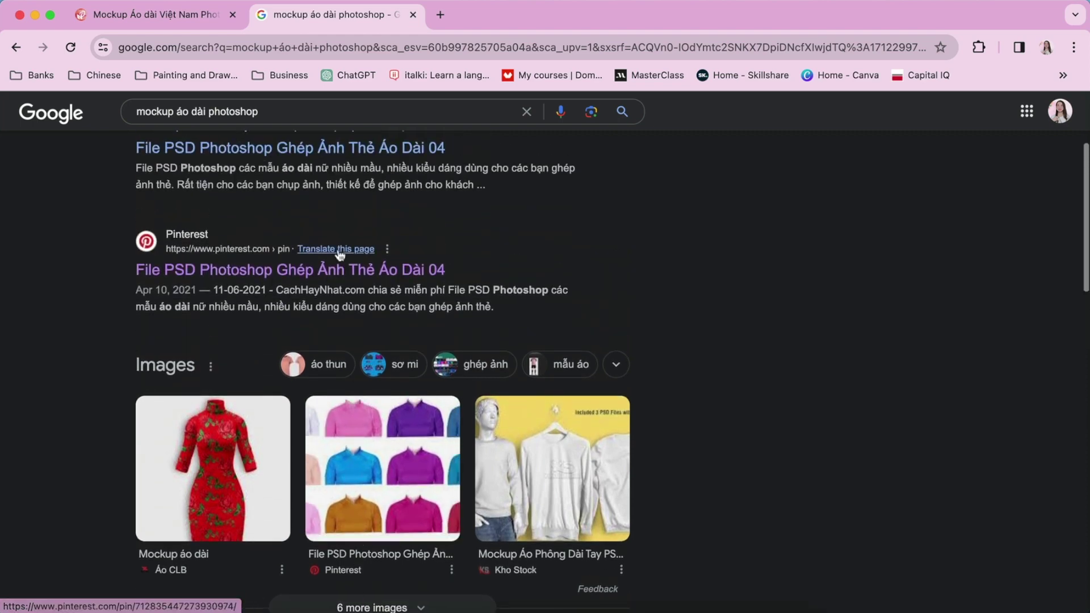
{"action": "scroll", "coordinate": [338, 319], "scroll_direction": "down", "scroll_amount": 1}
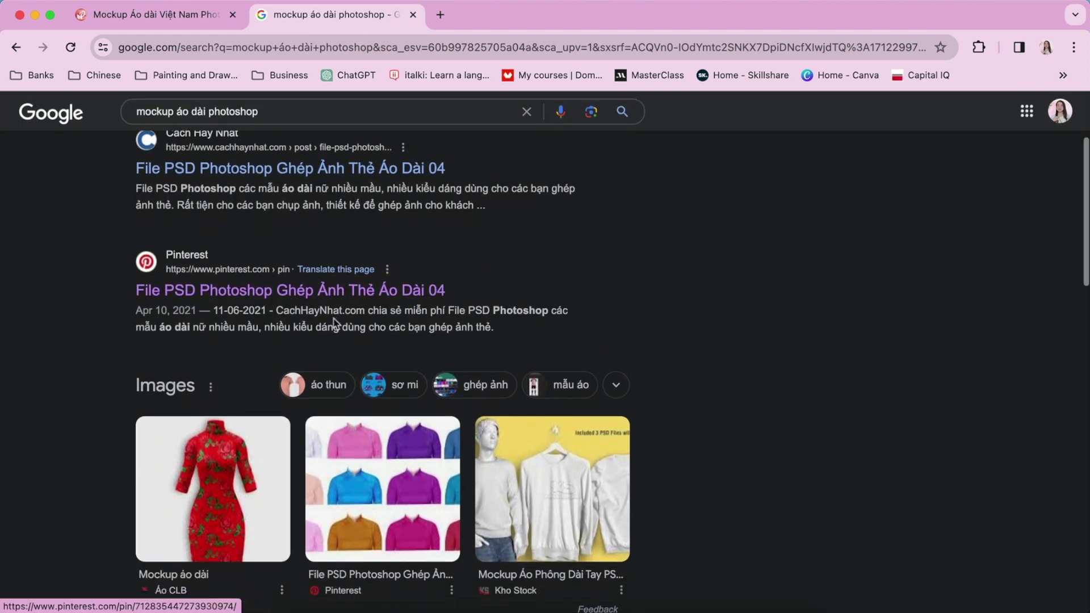
{"action": "scroll", "coordinate": [336, 324], "scroll_direction": "down", "scroll_amount": 1}
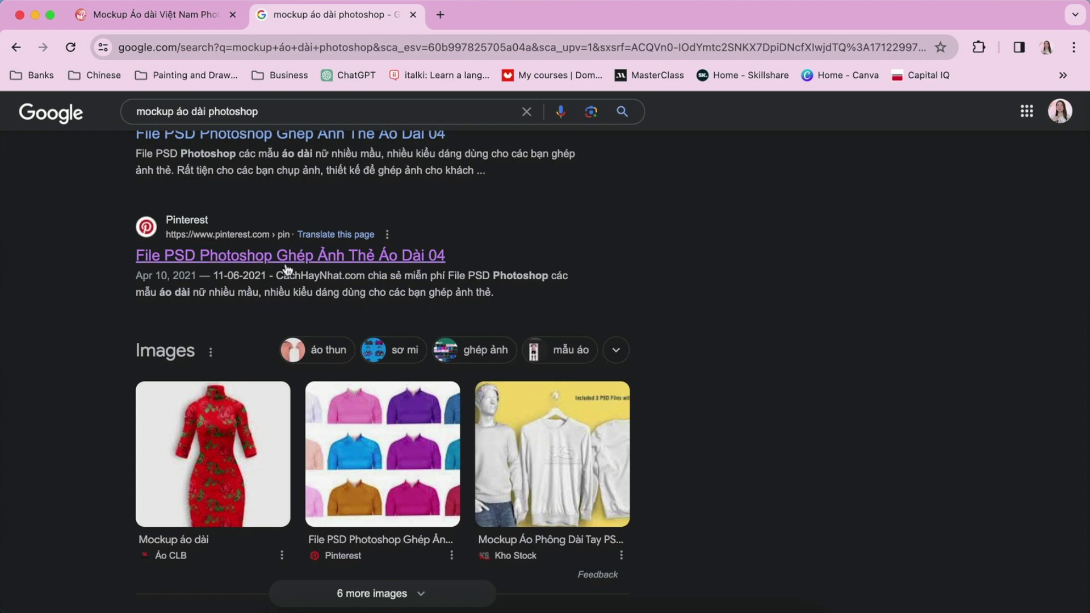
- Open the Pinterest, Freepik and dullkill results in new tabs
{"action": "right_click", "coordinate": [304, 272]}
{"action": "left_click", "coordinate": [304, 273]}
{"action": "scroll", "coordinate": [310, 273], "scroll_direction": "down", "scroll_amount": 1}
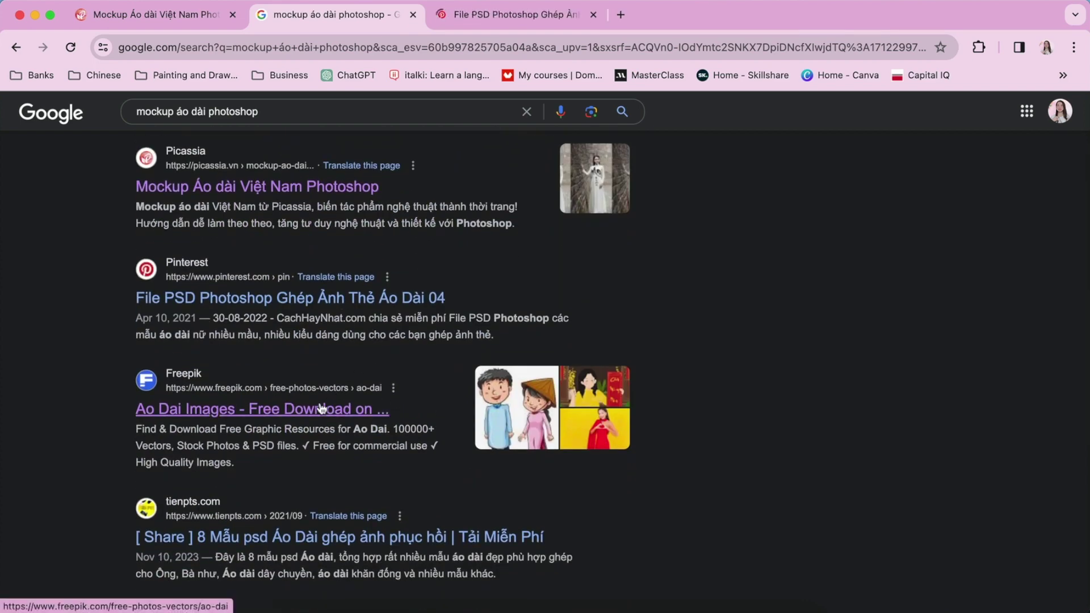
{"action": "right_click", "coordinate": [322, 410]}
{"action": "left_click", "coordinate": [375, 324]}
{"action": "scroll", "coordinate": [375, 327], "scroll_direction": "down", "scroll_amount": 3}
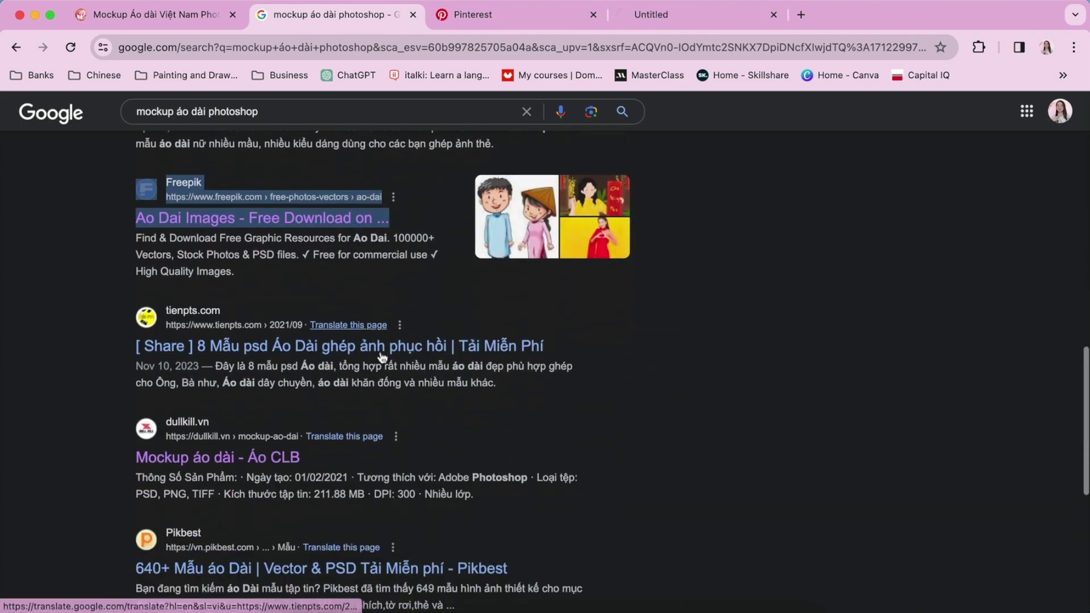
{"action": "right_click", "coordinate": [282, 457]}
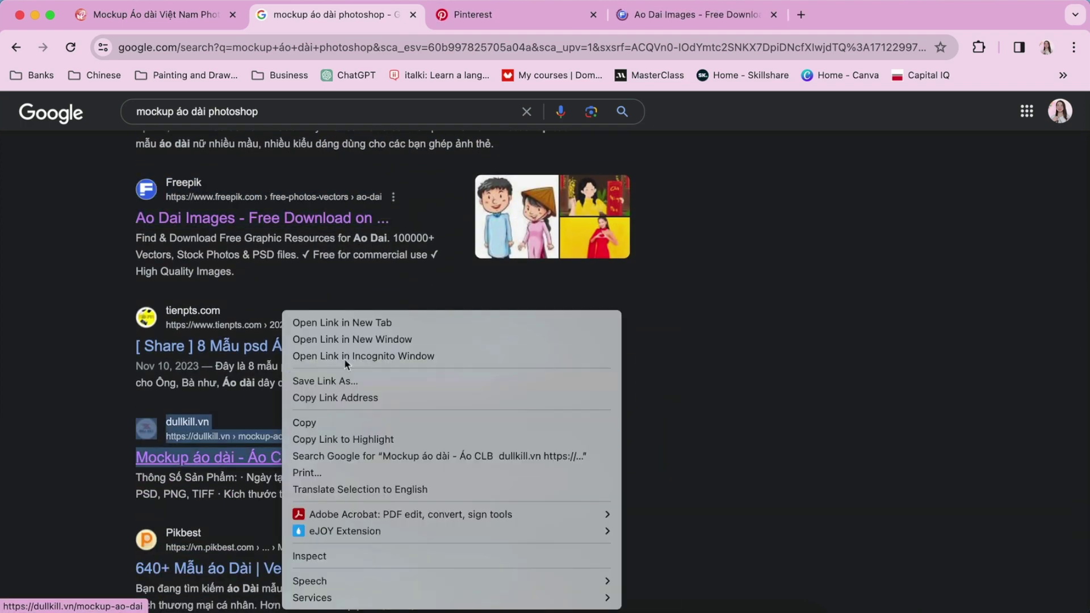
{"action": "left_click", "coordinate": [360, 323]}
- Look through the dullkill mockup page, then close it
{"action": "left_click", "coordinate": [829, 9]}
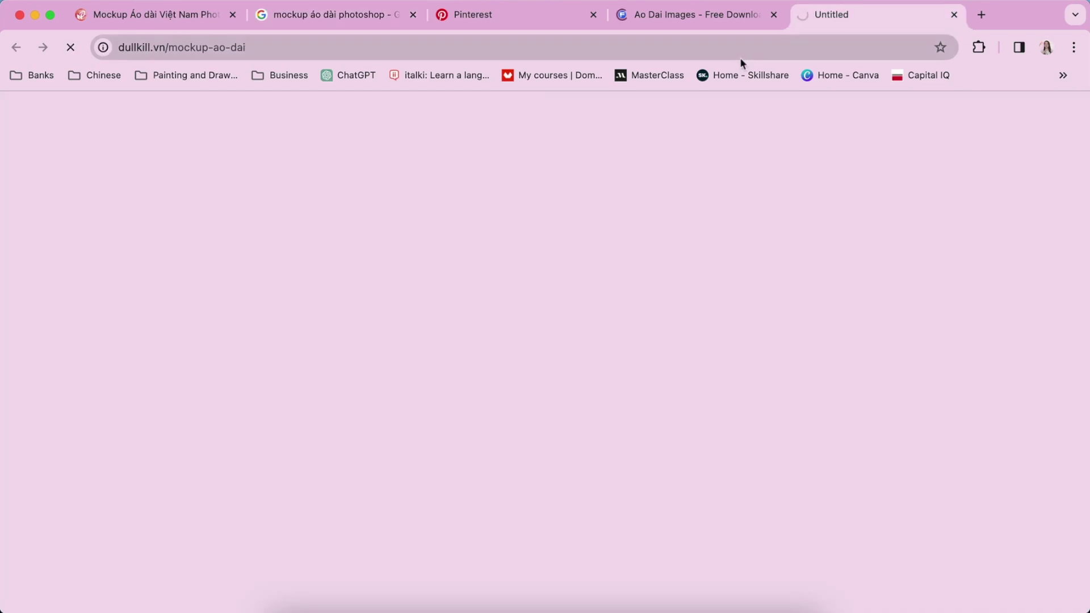
{"action": "scroll", "coordinate": [623, 207], "scroll_direction": "down", "scroll_amount": 5}
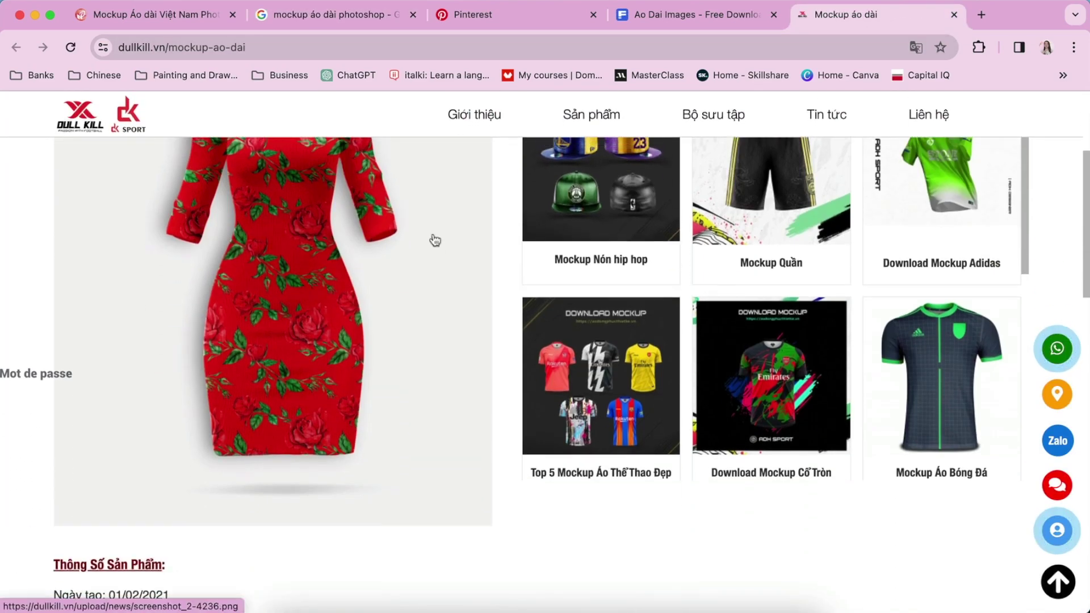
{"action": "scroll", "coordinate": [329, 329], "scroll_direction": "down", "scroll_amount": 5}
{"action": "scroll", "coordinate": [327, 326], "scroll_direction": "down", "scroll_amount": 2}
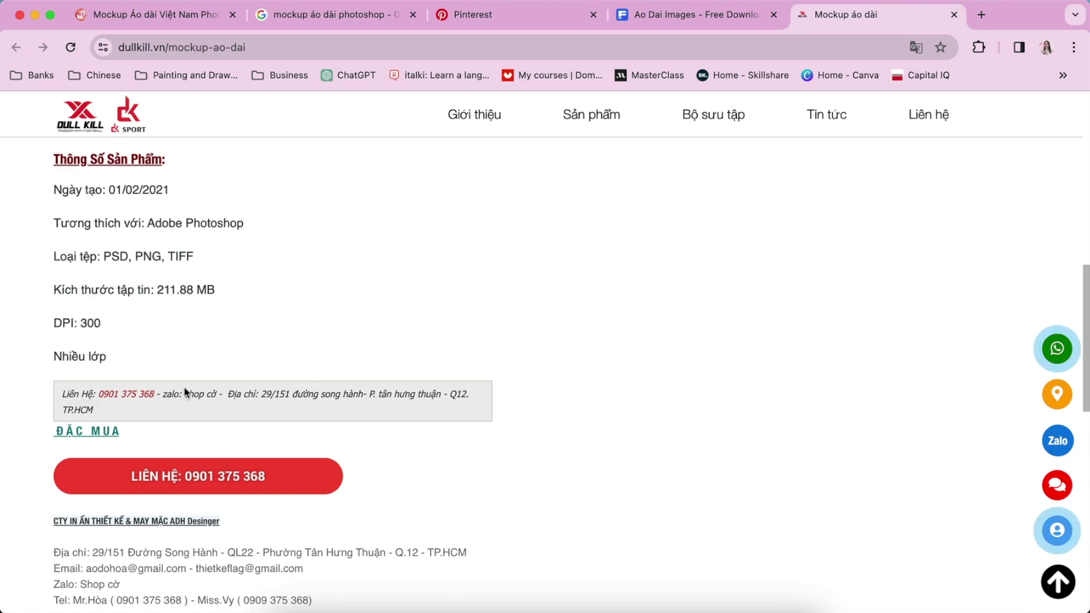
{"action": "scroll", "coordinate": [218, 352], "scroll_direction": "up", "scroll_amount": 2}
{"action": "scroll", "coordinate": [218, 351], "scroll_direction": "up", "scroll_amount": 7}
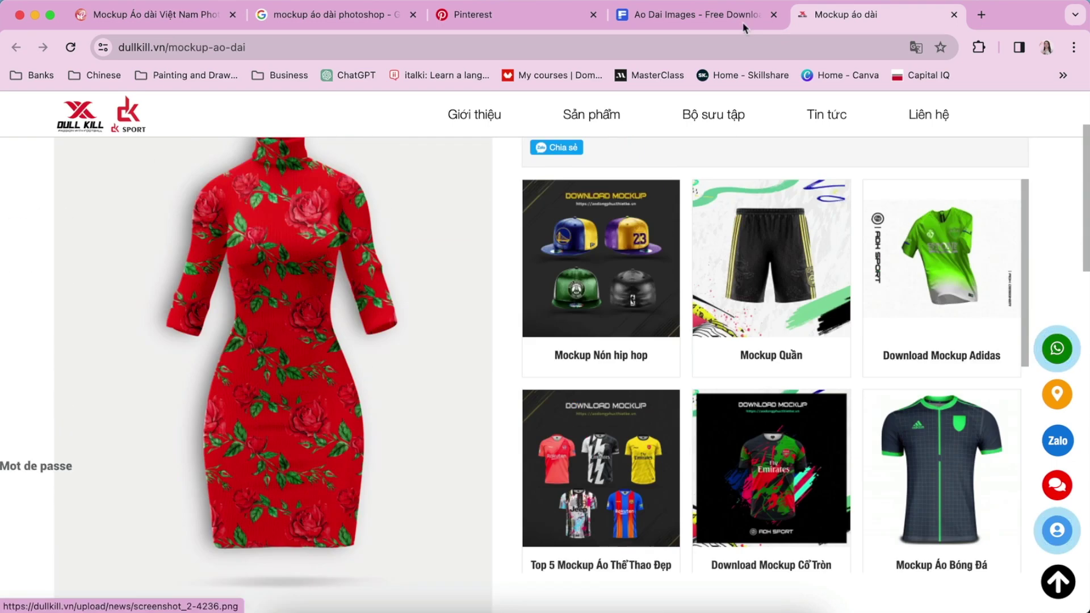
{"action": "left_click", "coordinate": [954, 14]}
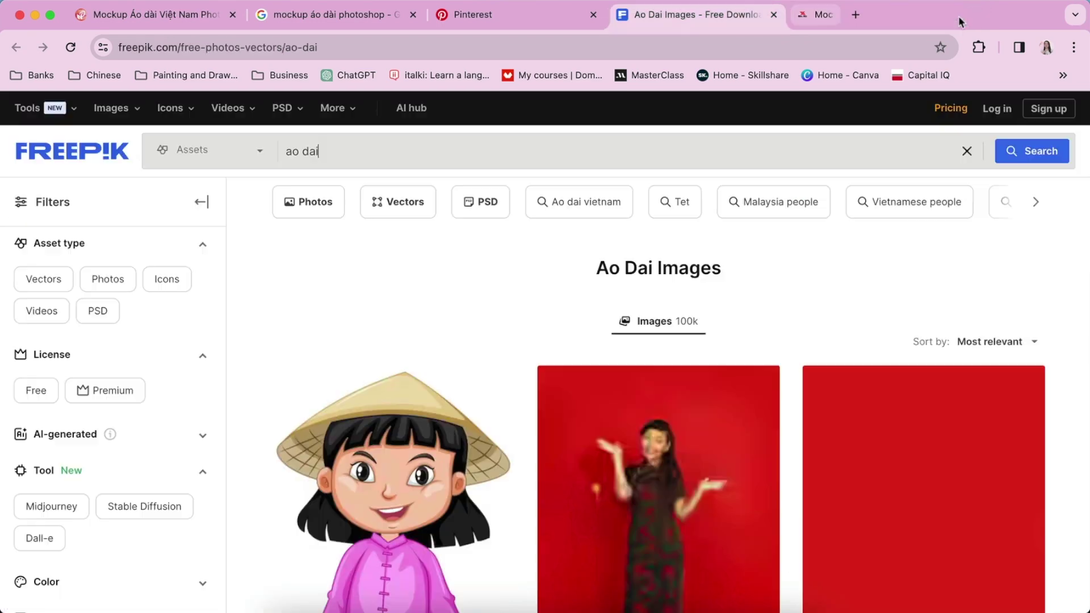
- Filter the Freepik Ao dai listing to PSD files and return to the Google results
{"action": "scroll", "coordinate": [795, 290], "scroll_direction": "down", "scroll_amount": 3}
{"action": "scroll", "coordinate": [795, 290], "scroll_direction": "down", "scroll_amount": 5}
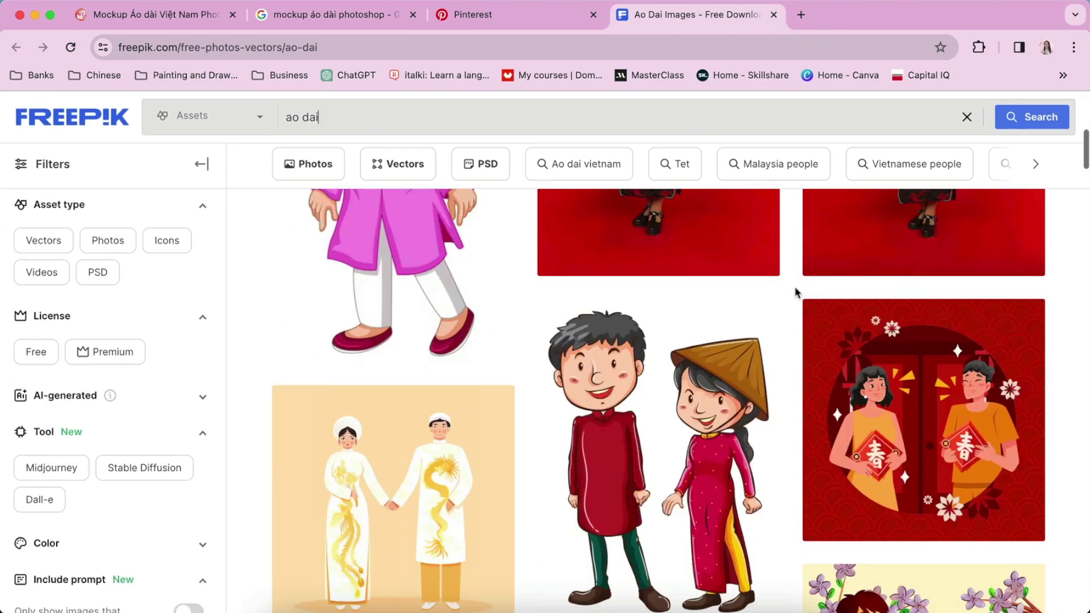
{"action": "scroll", "coordinate": [795, 289], "scroll_direction": "up", "scroll_amount": 5}
{"action": "scroll", "coordinate": [636, 306], "scroll_direction": "down", "scroll_amount": 1}
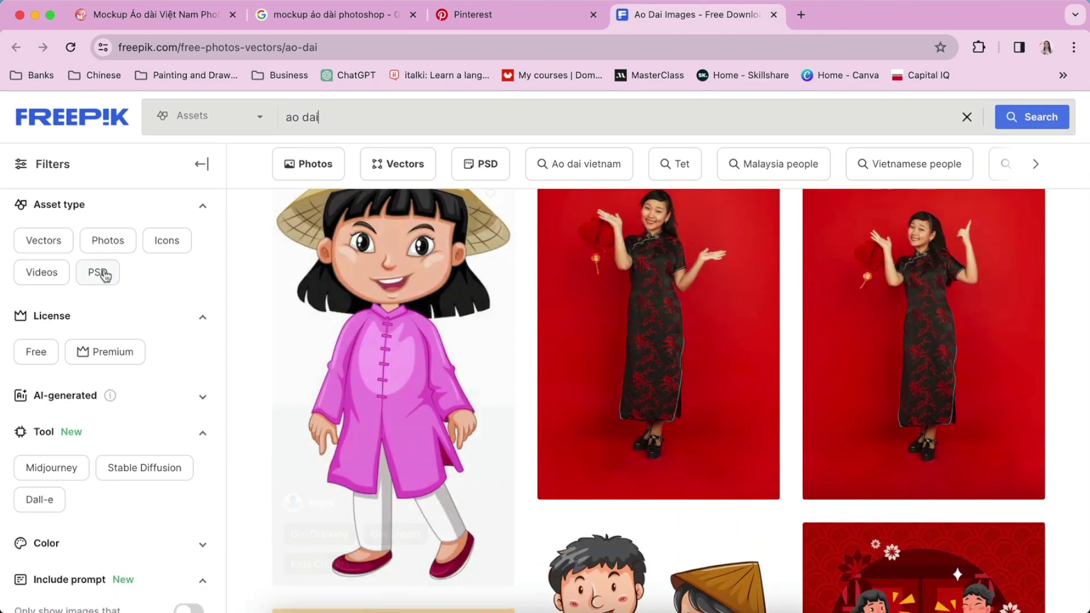
{"action": "left_click", "coordinate": [97, 272]}
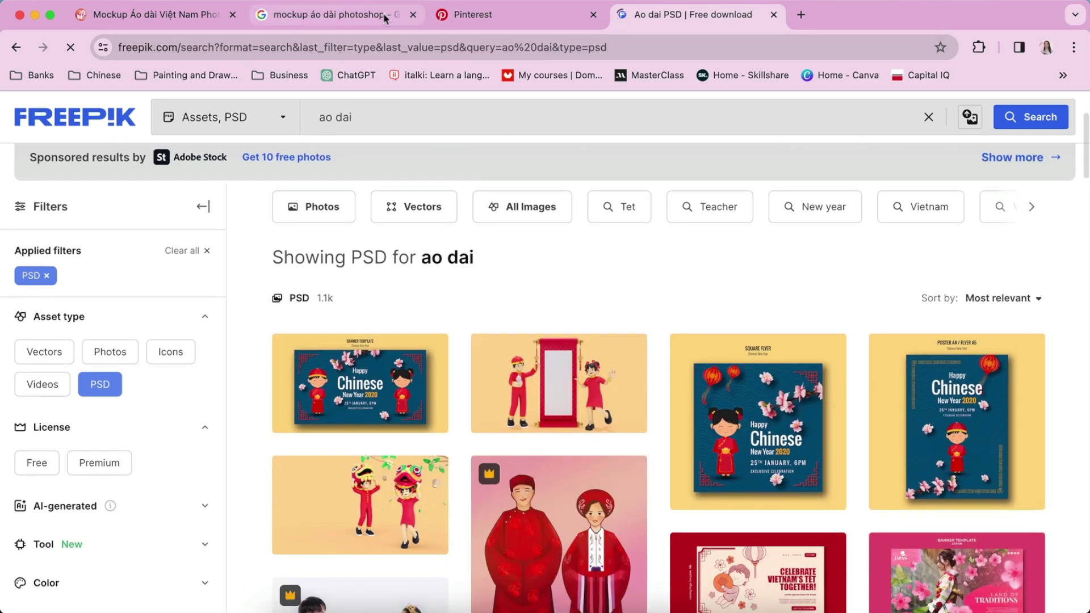
{"action": "left_click", "coordinate": [384, 17]}
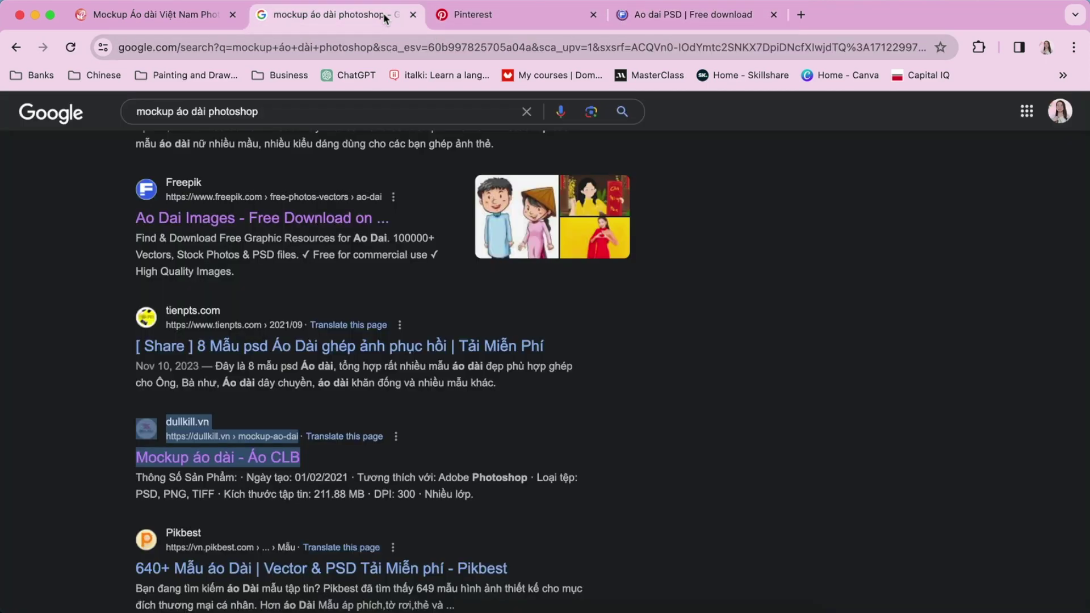
- Close the Freepik and Pinterest tabs
{"action": "left_click", "coordinate": [774, 15]}
{"action": "left_click", "coordinate": [593, 15]}
{"action": "scroll", "coordinate": [280, 418], "scroll_direction": "up", "scroll_amount": 2}
{"action": "scroll", "coordinate": [283, 414], "scroll_direction": "up", "scroll_amount": 3}
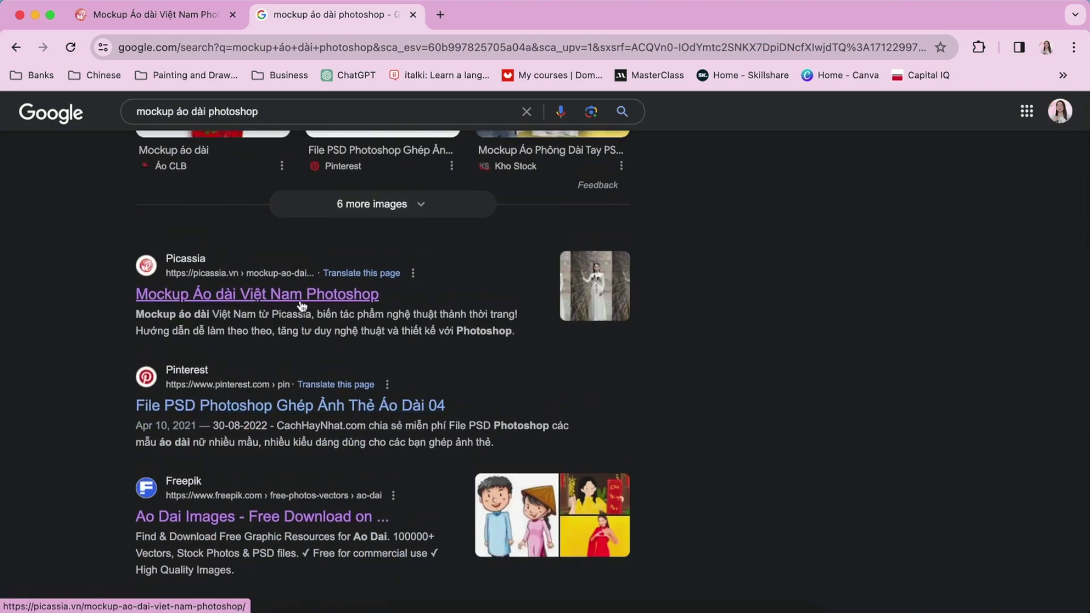
- Open the Picassia mockup article and follow its Download Mockup link to the Drive folder
{"action": "left_click", "coordinate": [302, 306]}
{"action": "scroll", "coordinate": [290, 167], "scroll_direction": "down", "scroll_amount": 8}
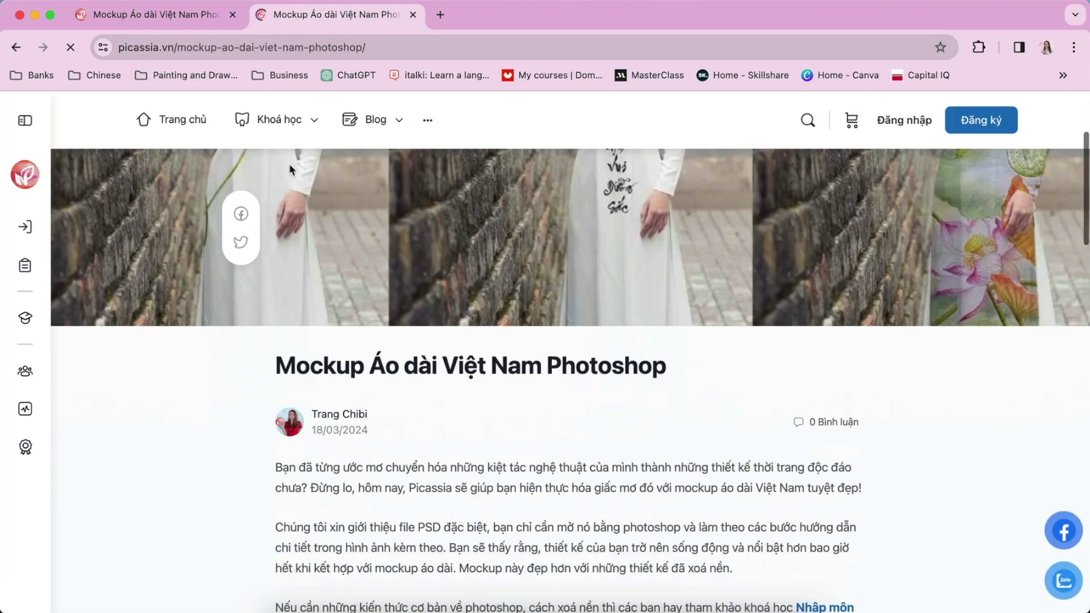
{"action": "scroll", "coordinate": [466, 278], "scroll_direction": "down", "scroll_amount": 10}
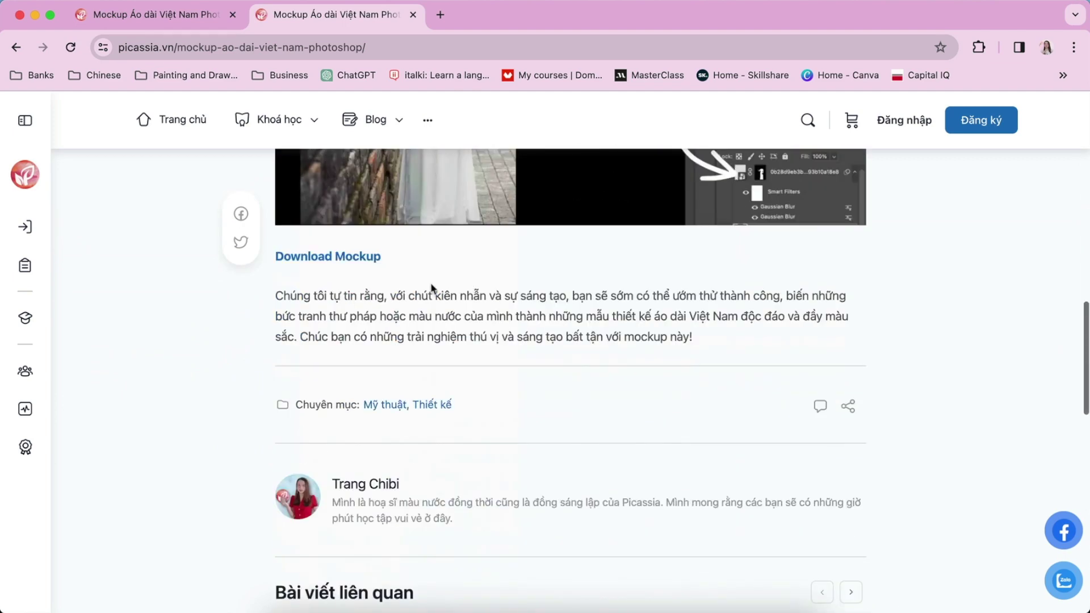
{"action": "left_click", "coordinate": [347, 262]}
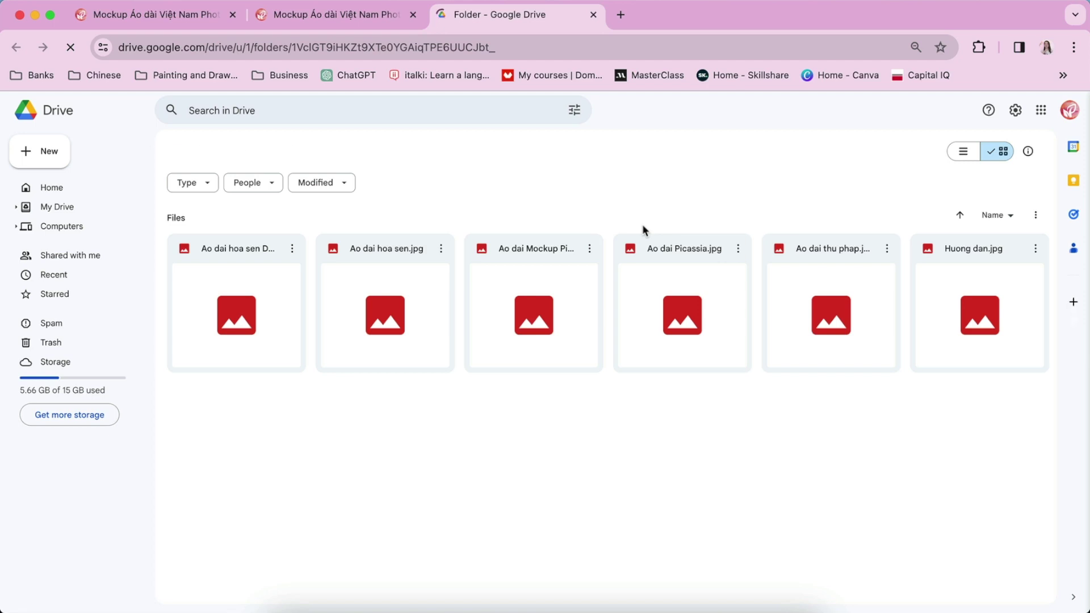
- Download Ao dai Mockup Picassia.psd from the Drive folder, bypassing the virus-scan warning
{"action": "left_click", "coordinate": [964, 151]}
{"action": "left_click", "coordinate": [293, 307]}
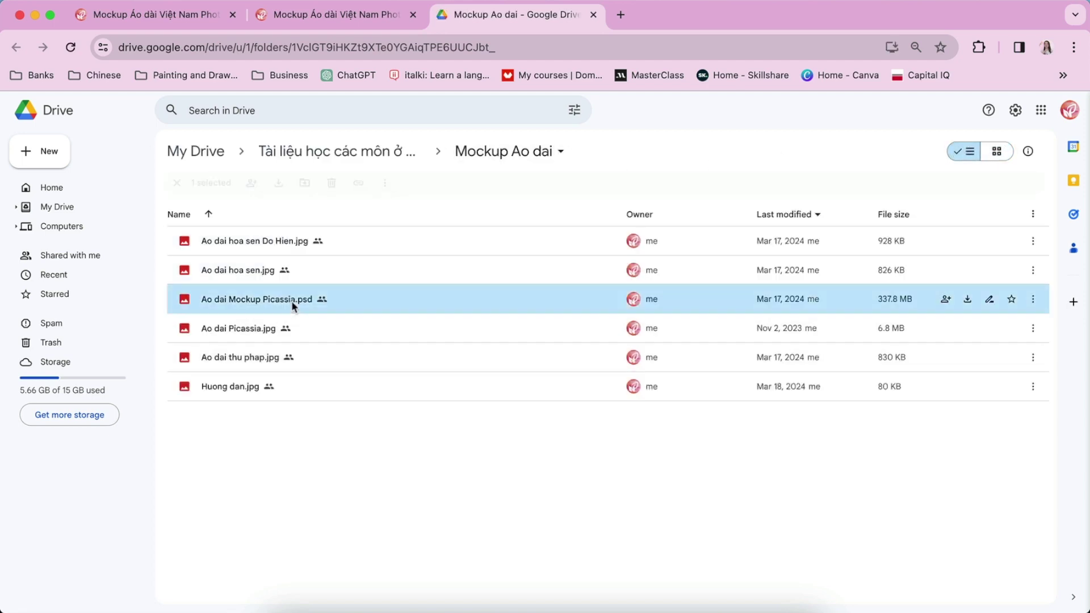
{"action": "left_click", "coordinate": [968, 299]}
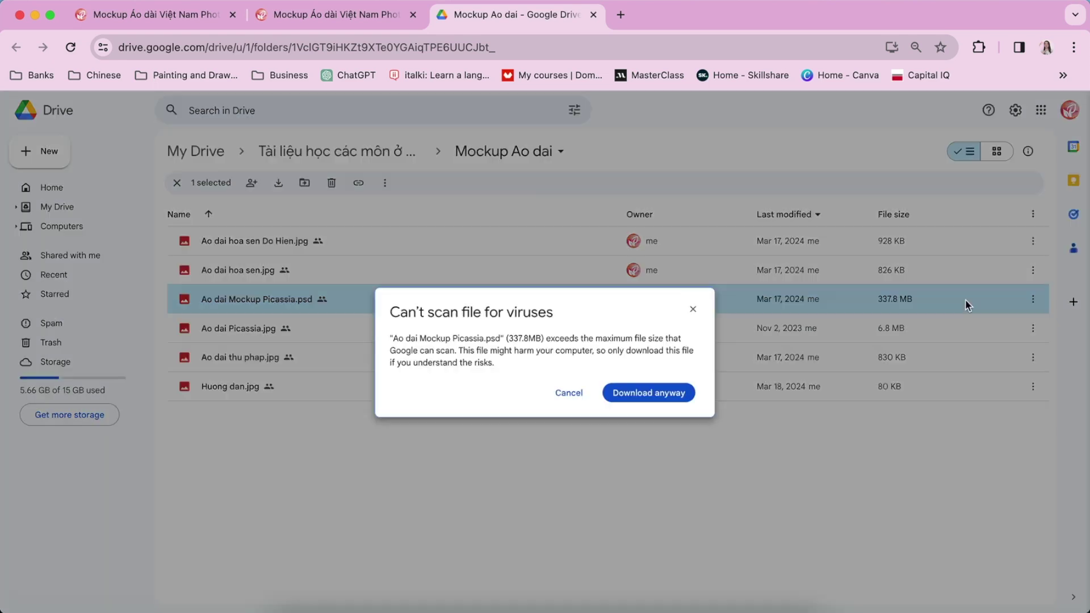
{"action": "left_click", "coordinate": [647, 391]}
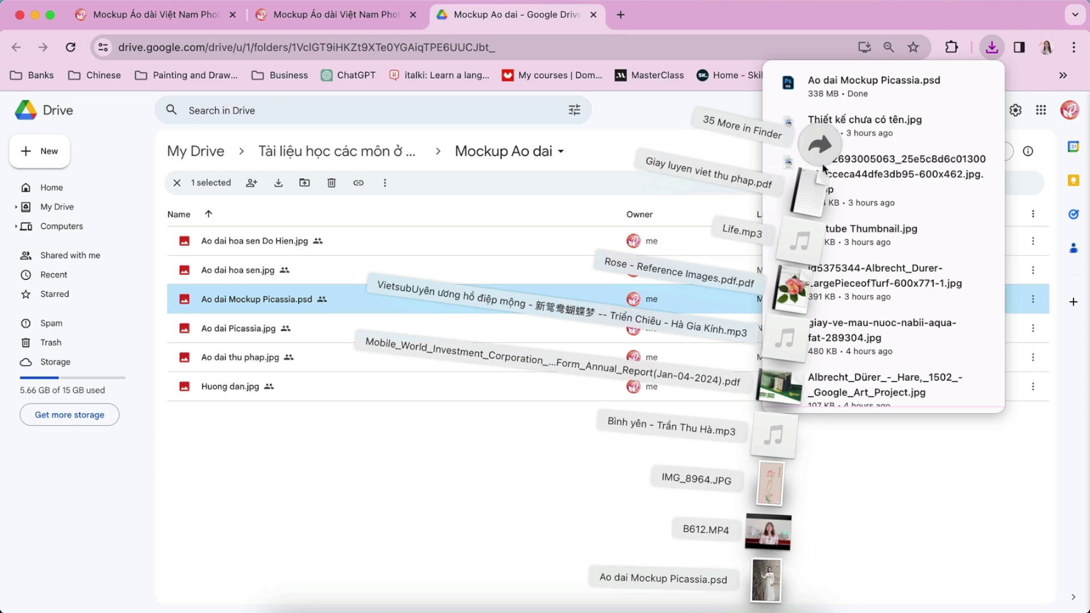
- Open the downloaded Ao dai Mockup Picassia.psd from Finder's Downloads folder in Photoshop
{"action": "left_click", "coordinate": [767, 604]}
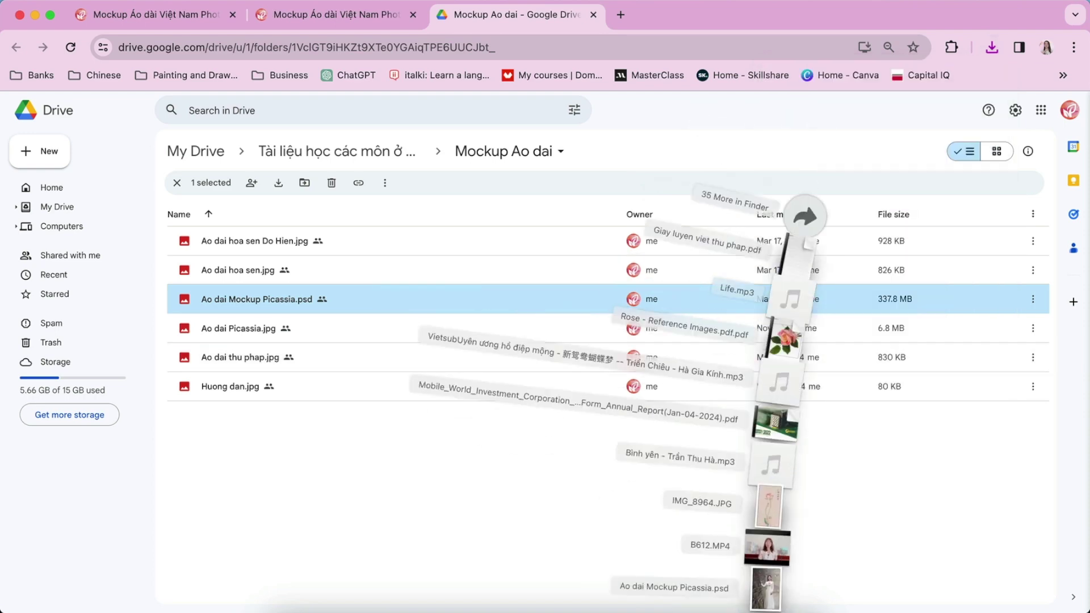
{"action": "left_click", "coordinate": [816, 147]}
{"action": "scroll", "coordinate": [372, 405], "scroll_direction": "down", "scroll_amount": 5}
{"action": "scroll", "coordinate": [373, 405], "scroll_direction": "up", "scroll_amount": 10}
{"action": "scroll", "coordinate": [370, 390], "scroll_direction": "up", "scroll_amount": 3}
{"action": "left_click", "coordinate": [370, 389]}
{"action": "double_click", "coordinate": [370, 390]}
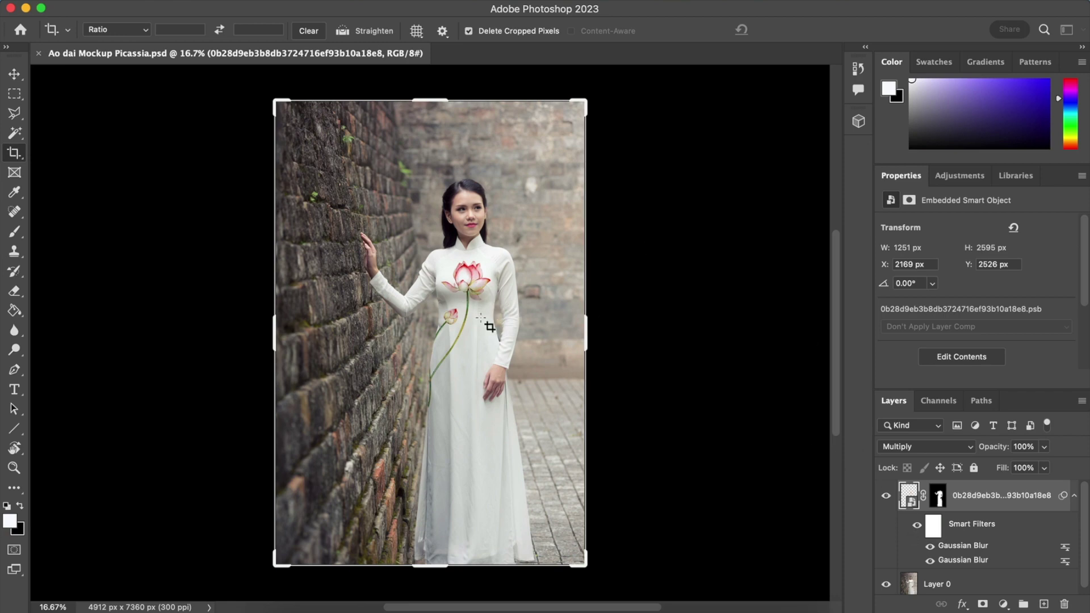
- Switch to the Move tool and open the dress smart object's contents in its own tab
{"action": "left_click", "coordinate": [14, 74]}
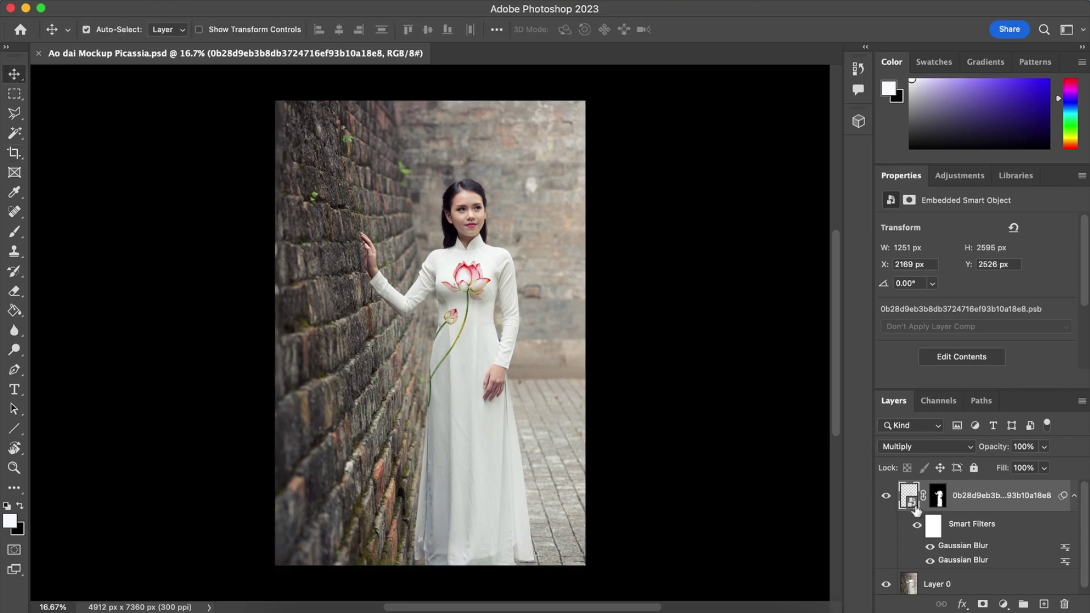
{"action": "double_click", "coordinate": [912, 507]}
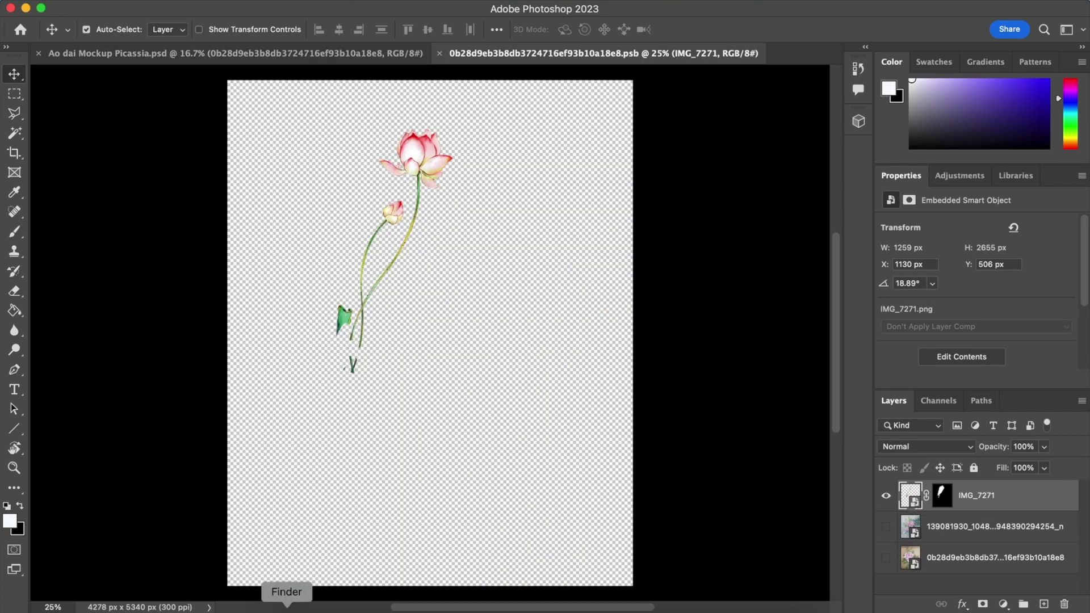
{"action": "left_click", "coordinate": [287, 597]}
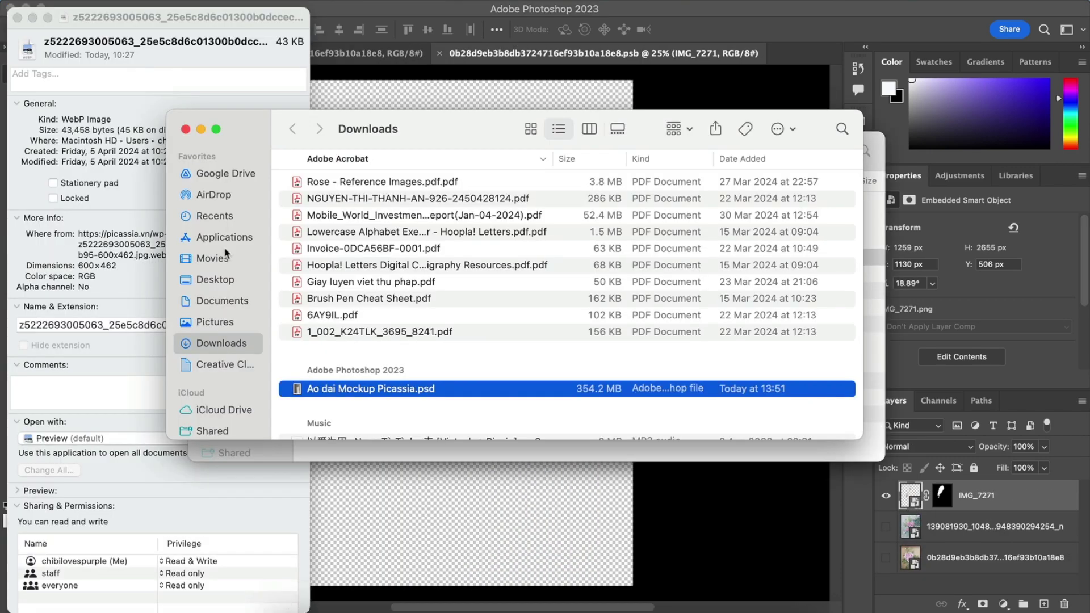
- Close the Get Info window and browse Finder's Pictures folder
{"action": "left_click", "coordinate": [17, 17]}
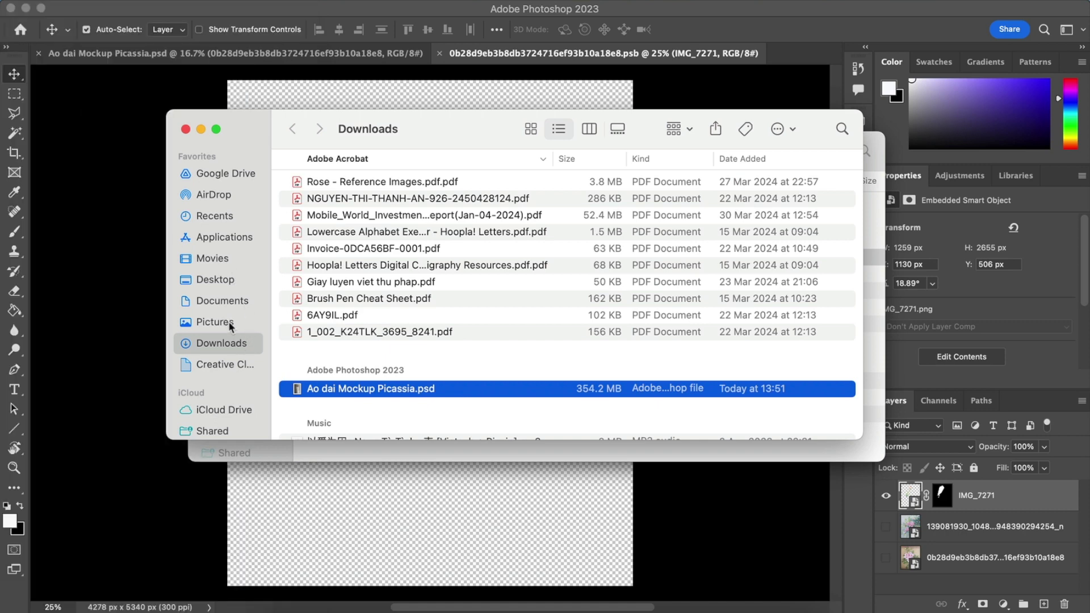
{"action": "left_click", "coordinate": [230, 322]}
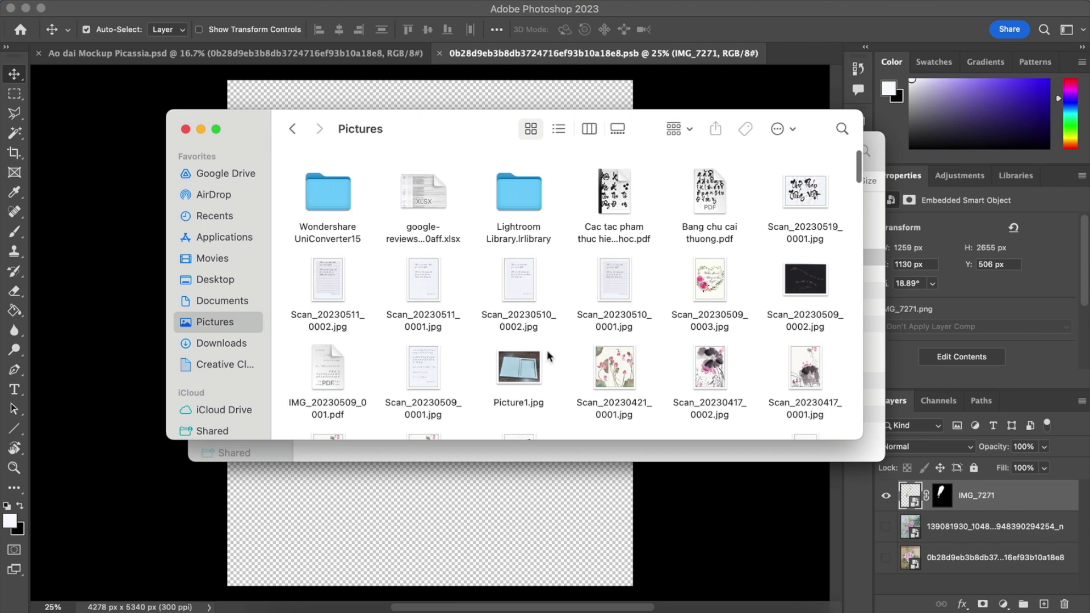
{"action": "scroll", "coordinate": [546, 349], "scroll_direction": "down", "scroll_amount": 10}
{"action": "scroll", "coordinate": [547, 350], "scroll_direction": "down", "scroll_amount": 5}
{"action": "scroll", "coordinate": [547, 350], "scroll_direction": "down", "scroll_amount": 1}
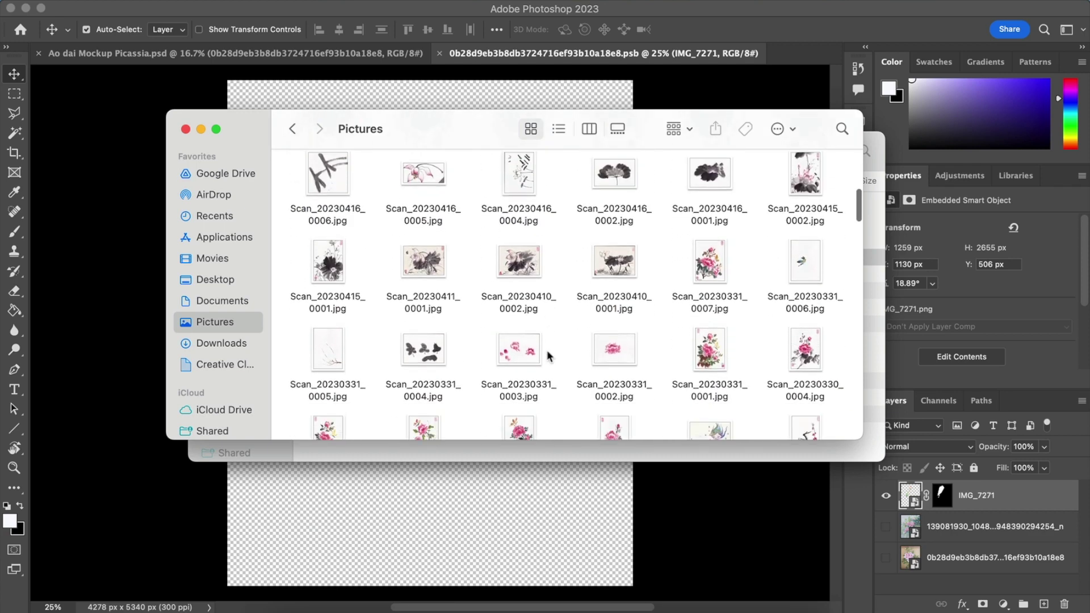
- Preview the peony scan Scan_20230331_0007.jpg, then drag it into the lotus document
{"action": "left_click", "coordinate": [707, 264]}
{"action": "double_click", "coordinate": [707, 264]}
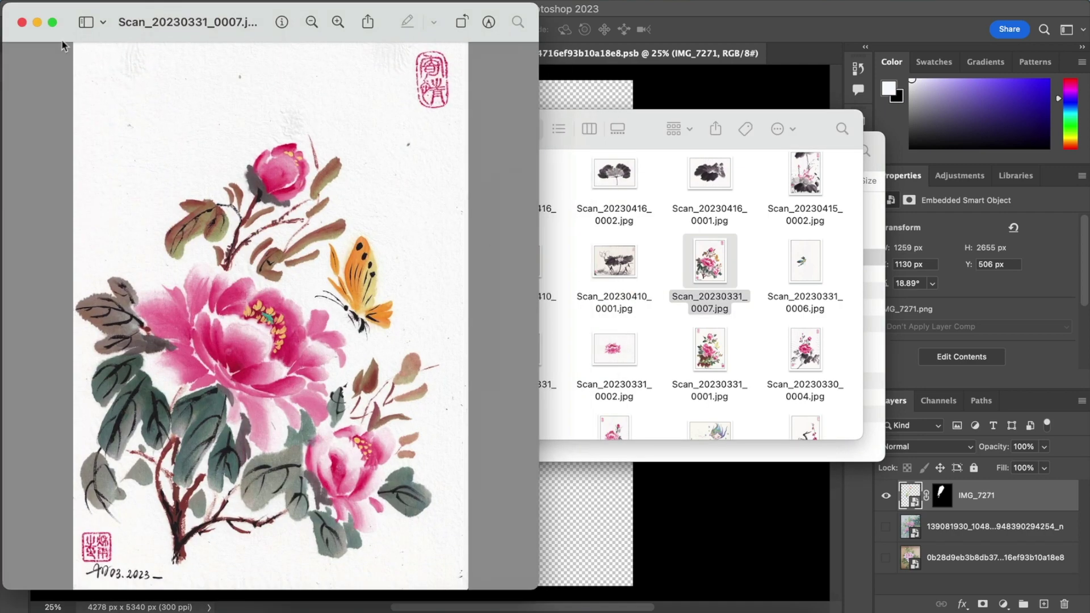
{"action": "left_click", "coordinate": [30, 26]}
{"action": "left_click", "coordinate": [786, 90]}
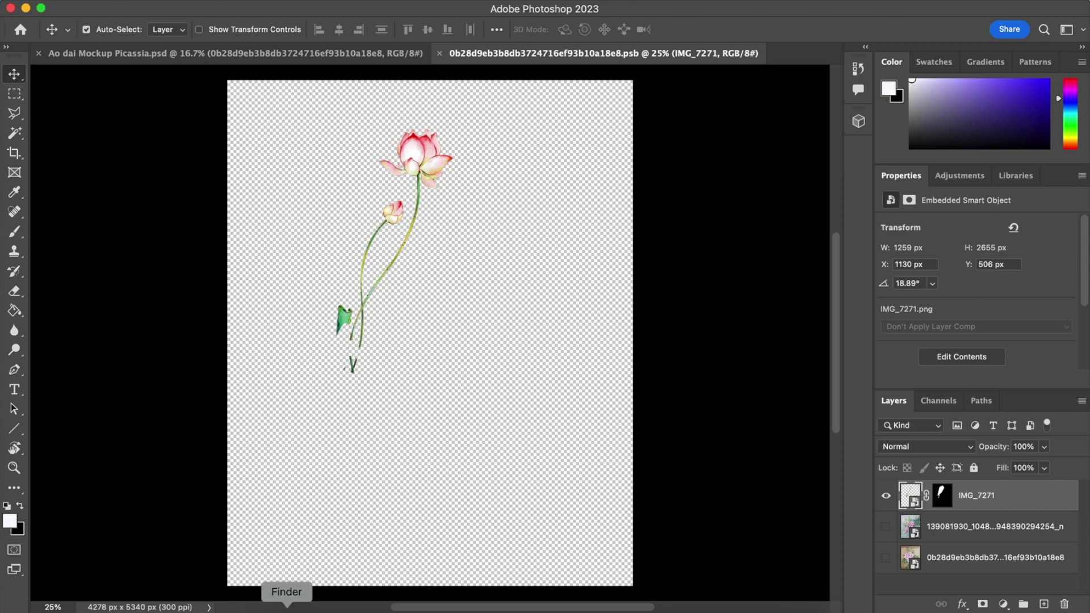
{"action": "left_click", "coordinate": [287, 607]}
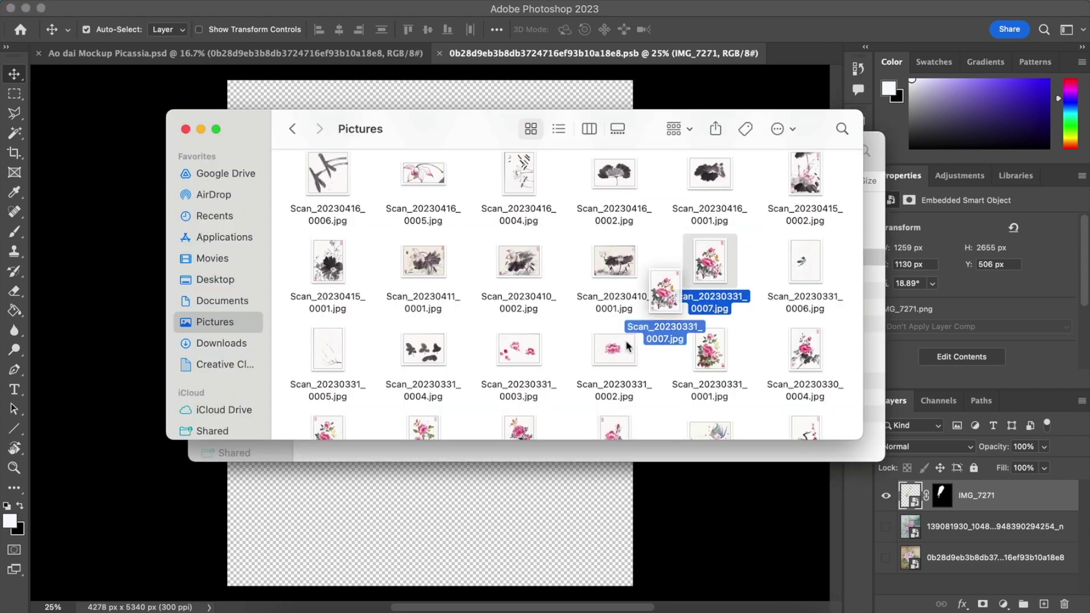
{"action": "left_click_drag", "start_coordinate": [714, 271], "coordinate": [472, 513]}
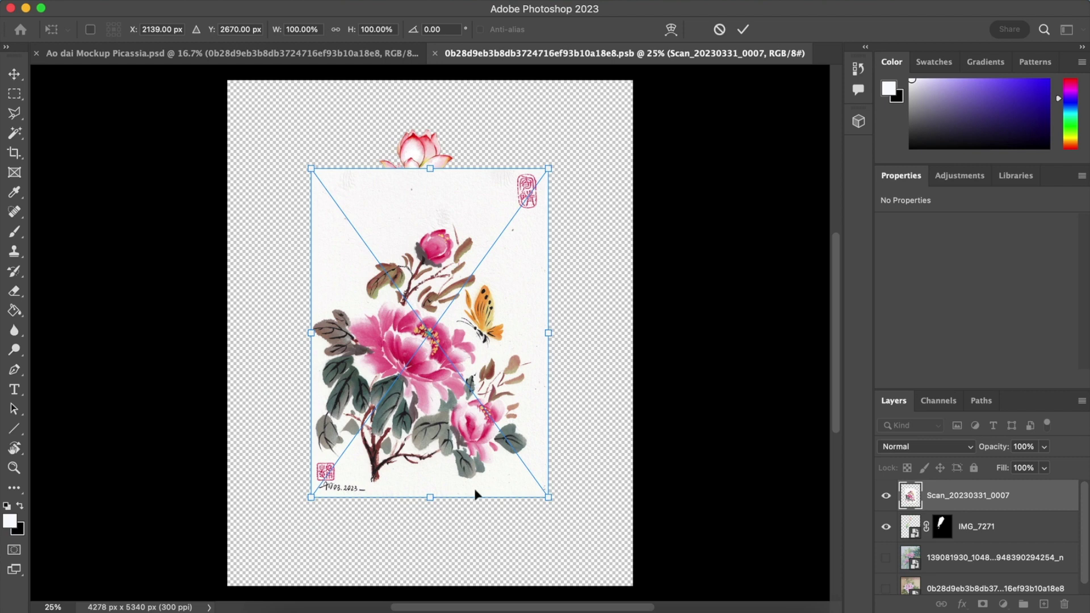
- Move the peony scan higher, commit the placement, and colour-select its white background at tolerance 30
{"action": "left_click_drag", "start_coordinate": [456, 368], "coordinate": [452, 321]}
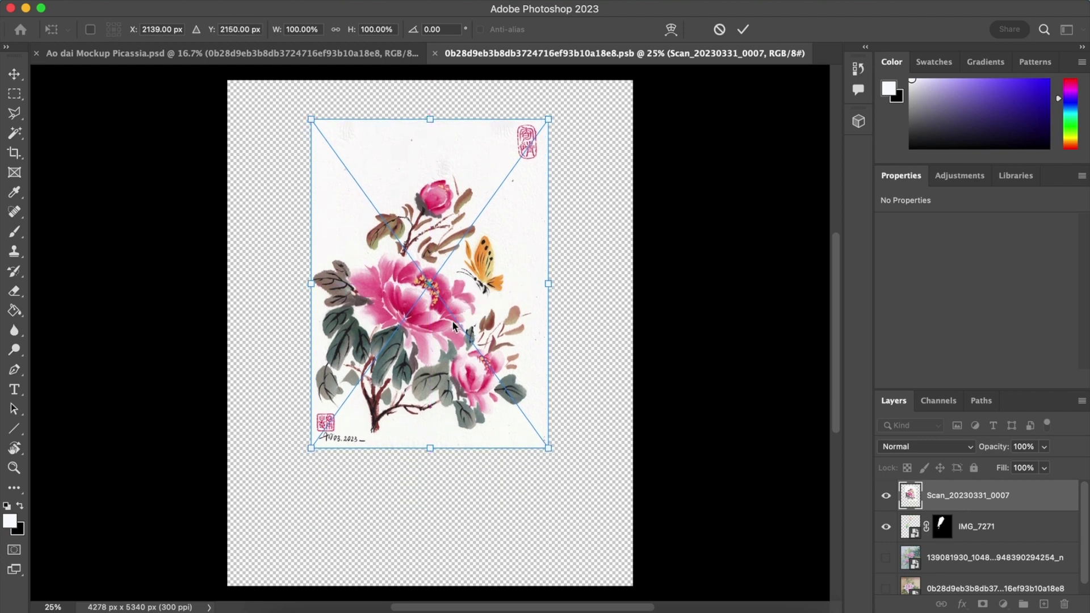
{"action": "left_click", "coordinate": [15, 75]}
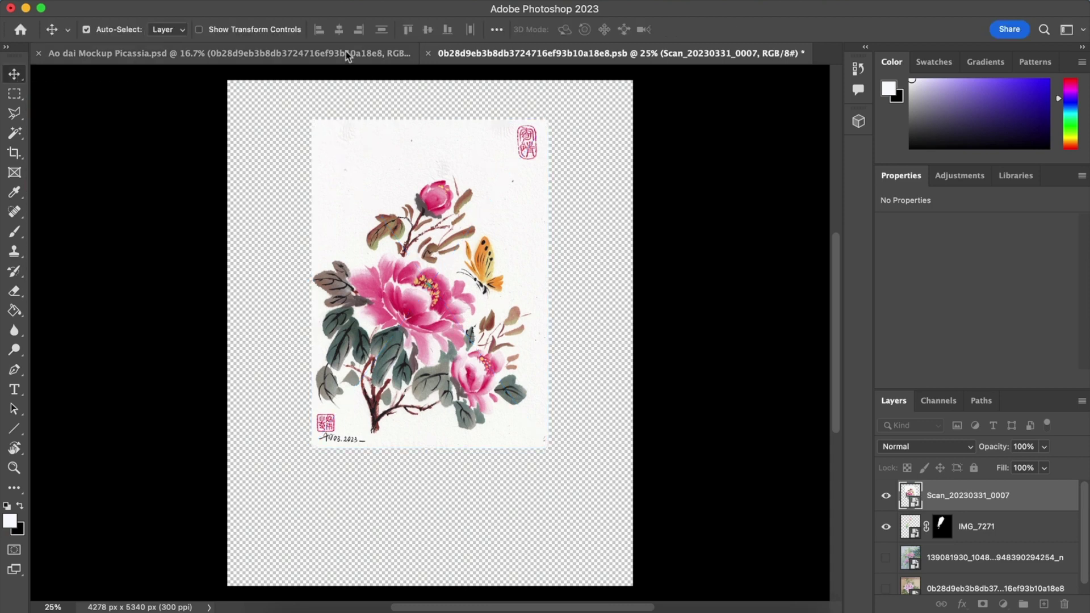
{"action": "left_click", "coordinate": [16, 134]}
{"action": "left_click", "coordinate": [366, 176]}
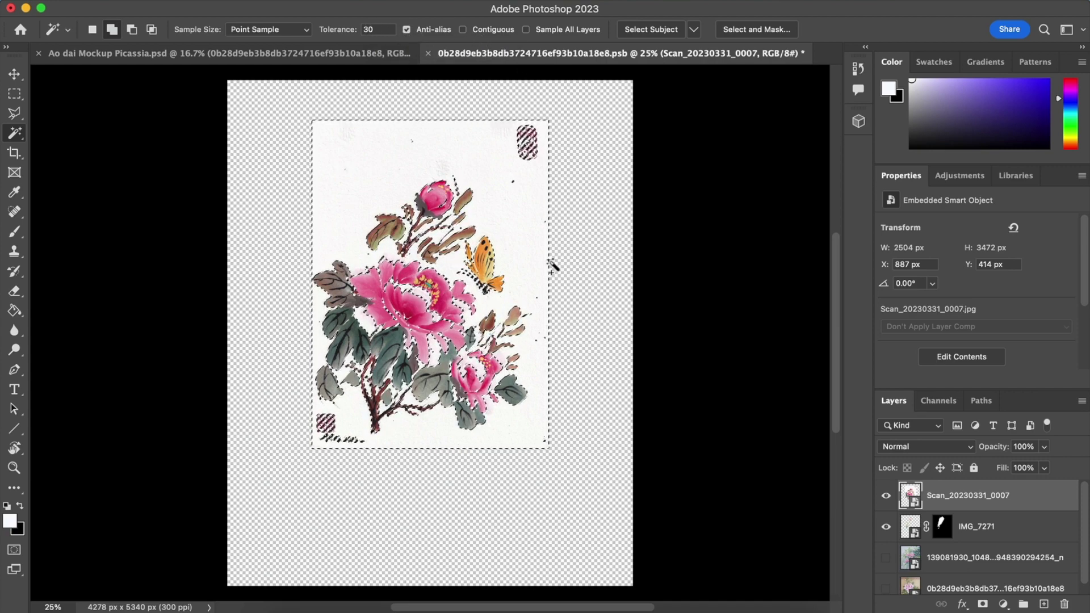
- Refine the white background selection, try deleting it, and dismiss the not-editable error
{"action": "left_click", "coordinate": [533, 193]}
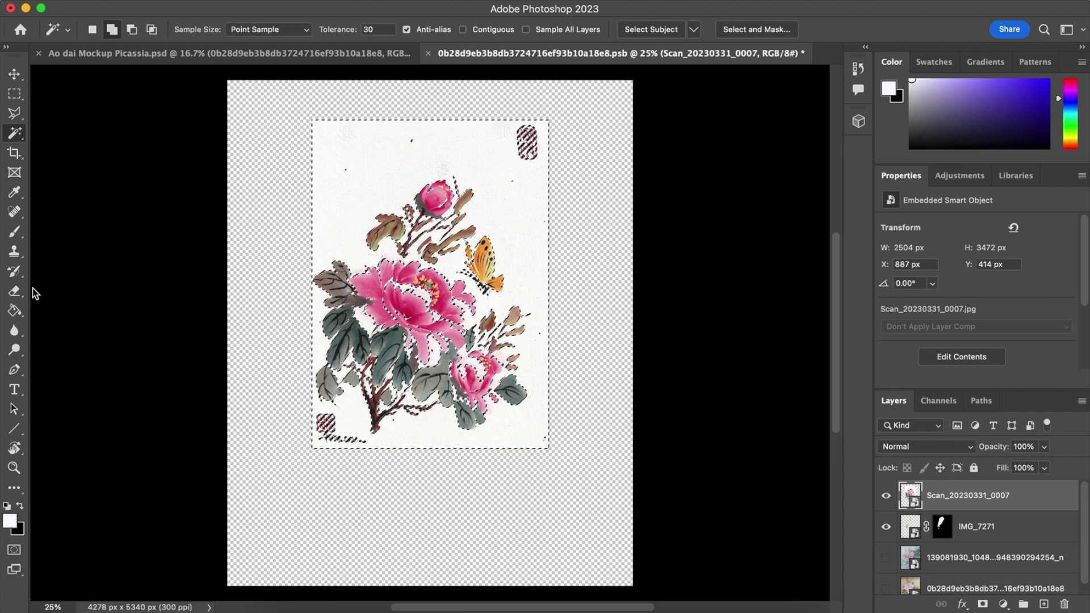
{"action": "key", "text": "BackSpace"}
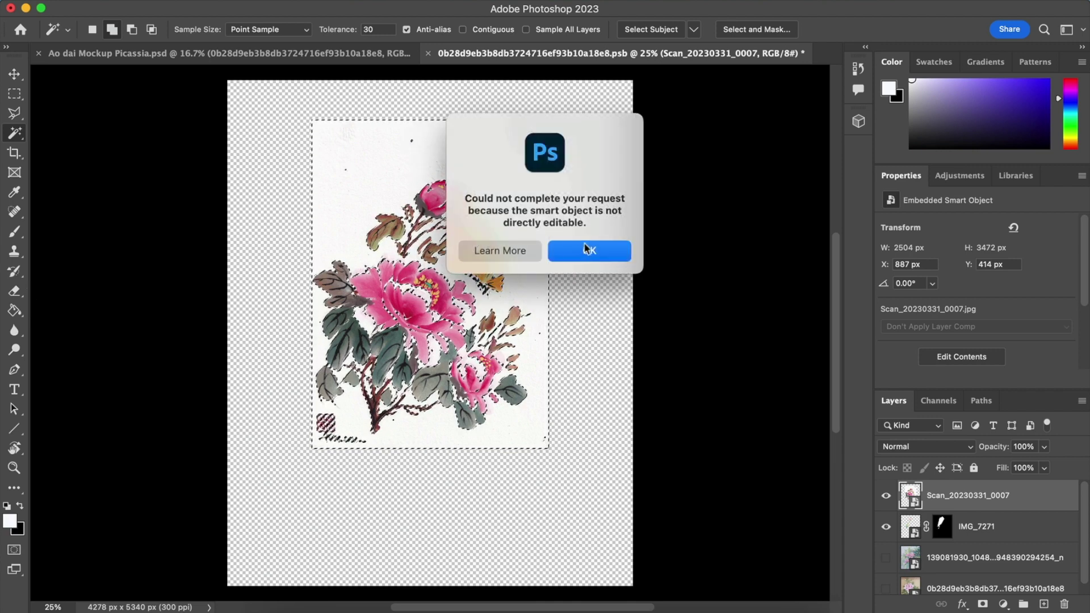
{"action": "left_click", "coordinate": [586, 248]}
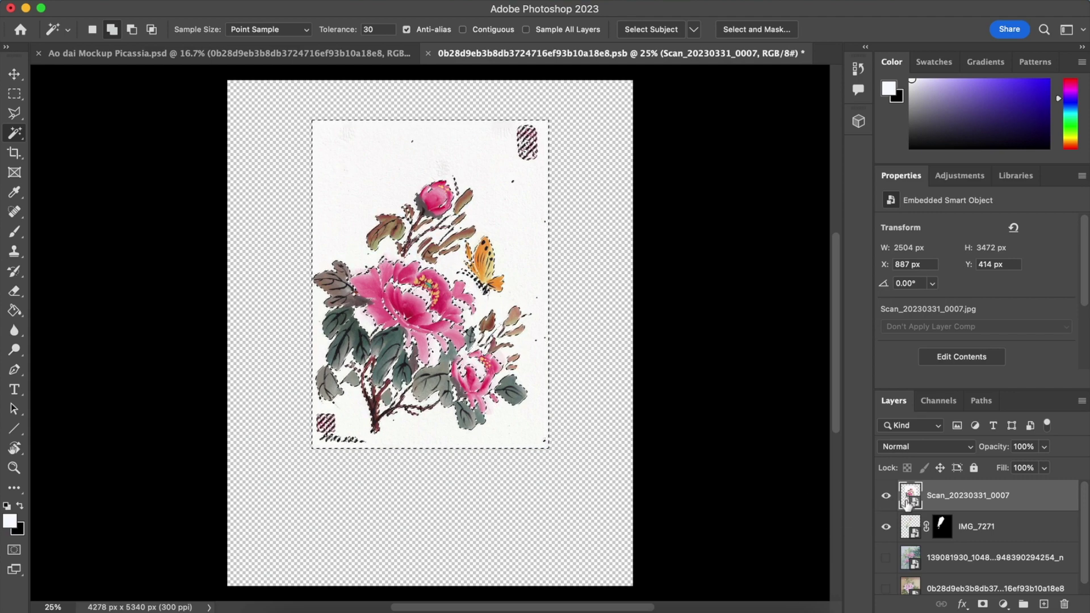
- Bring up the peony scan layer's options menu in the Layers panel
{"action": "right_click", "coordinate": [907, 504]}
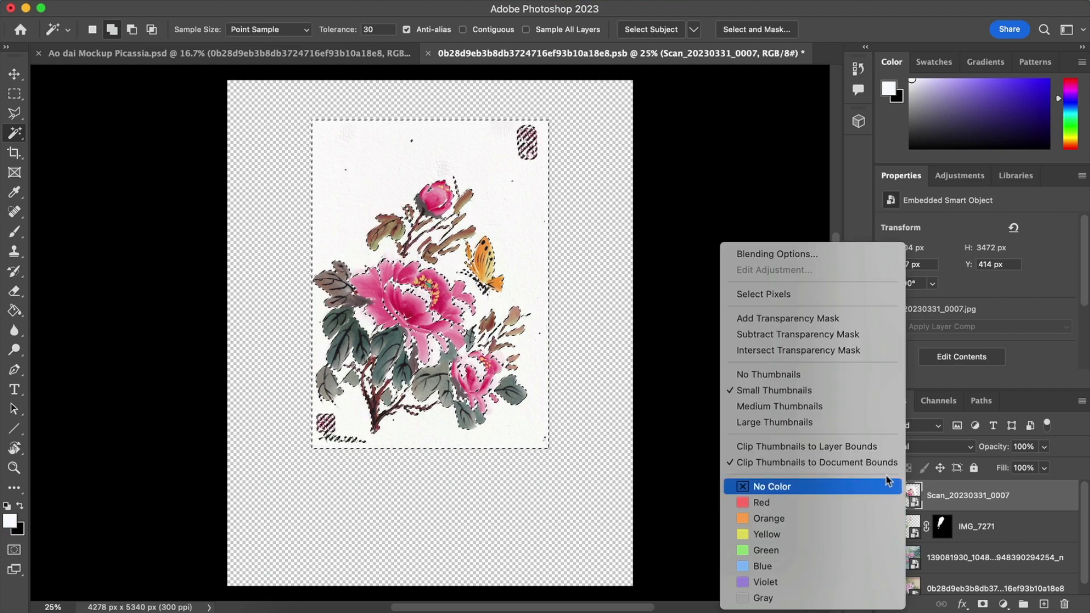
{"action": "left_click", "coordinate": [976, 501]}
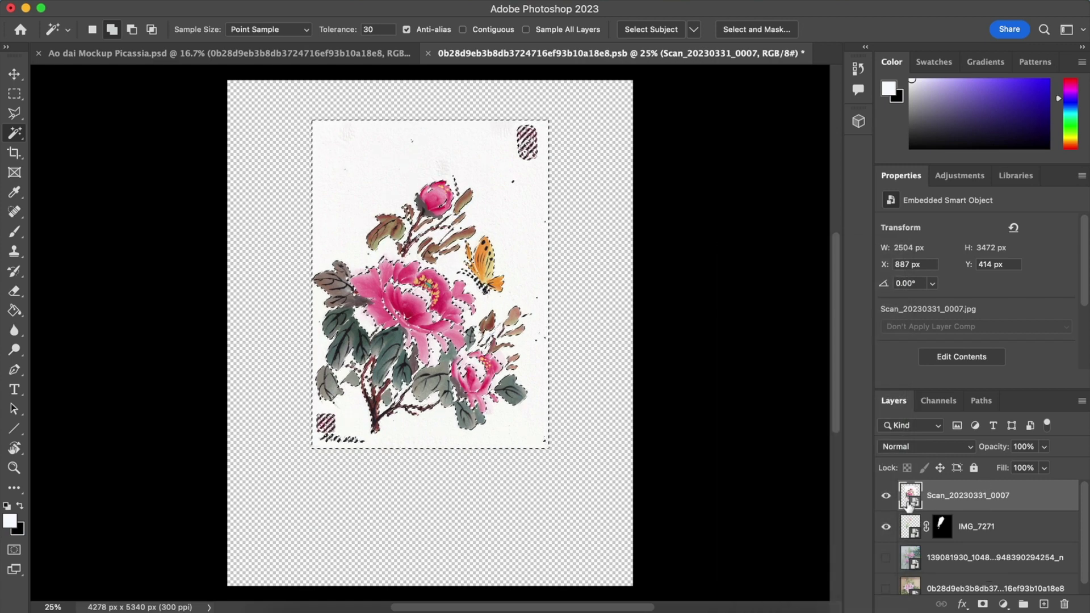
{"action": "right_click", "coordinate": [956, 498]}
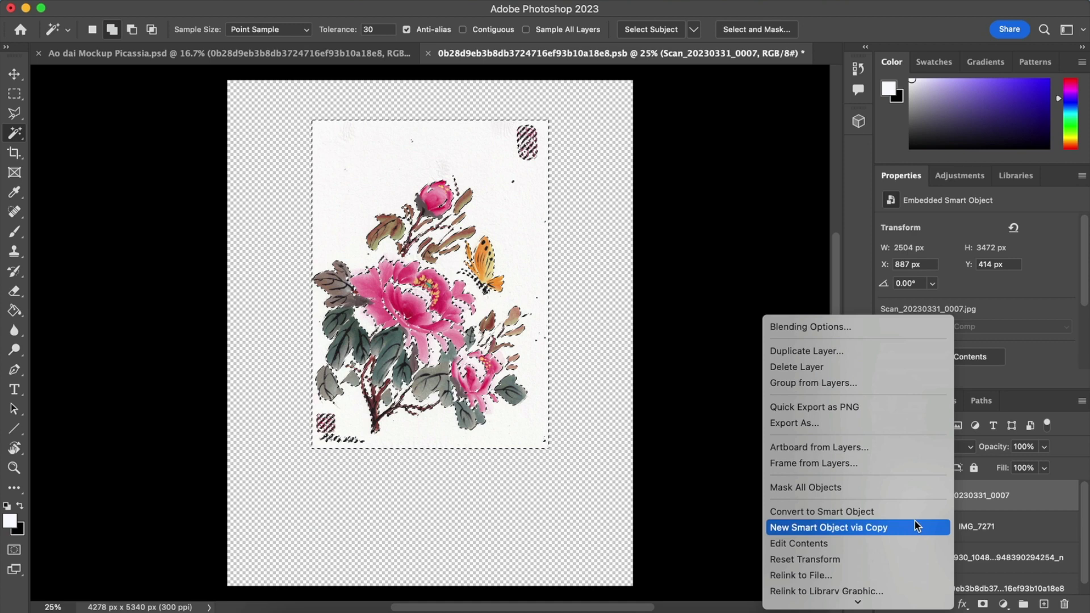
- Rasterize the peony layer, delete its selected white paper background, and deselect
{"action": "scroll", "coordinate": [915, 515], "scroll_direction": "down", "scroll_amount": 1}
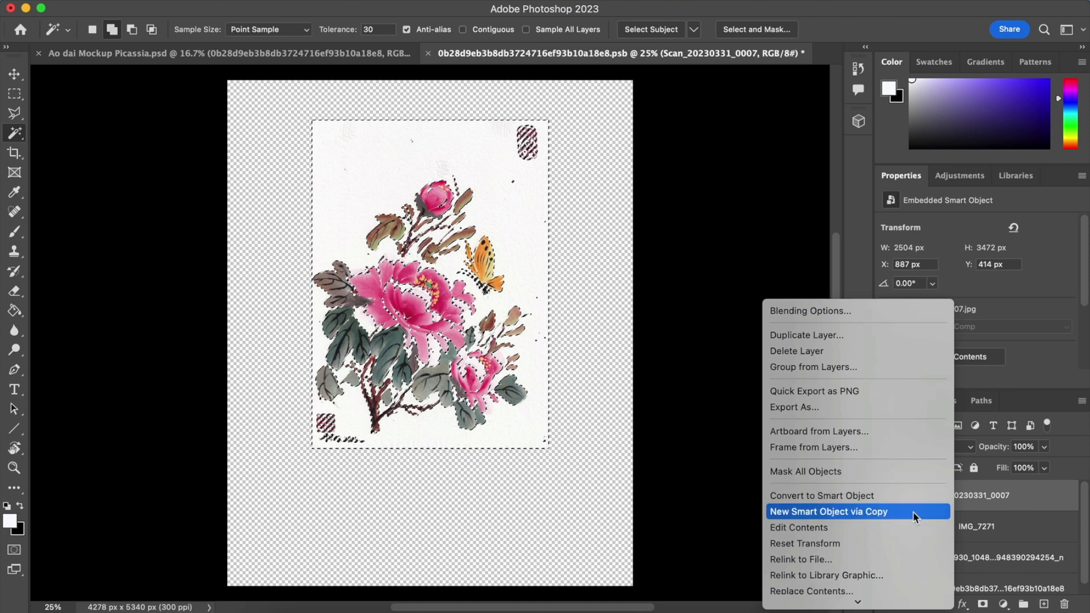
{"action": "scroll", "coordinate": [913, 513], "scroll_direction": "down", "scroll_amount": 3}
{"action": "scroll", "coordinate": [913, 512], "scroll_direction": "down", "scroll_amount": 1}
{"action": "scroll", "coordinate": [913, 513], "scroll_direction": "down", "scroll_amount": 1}
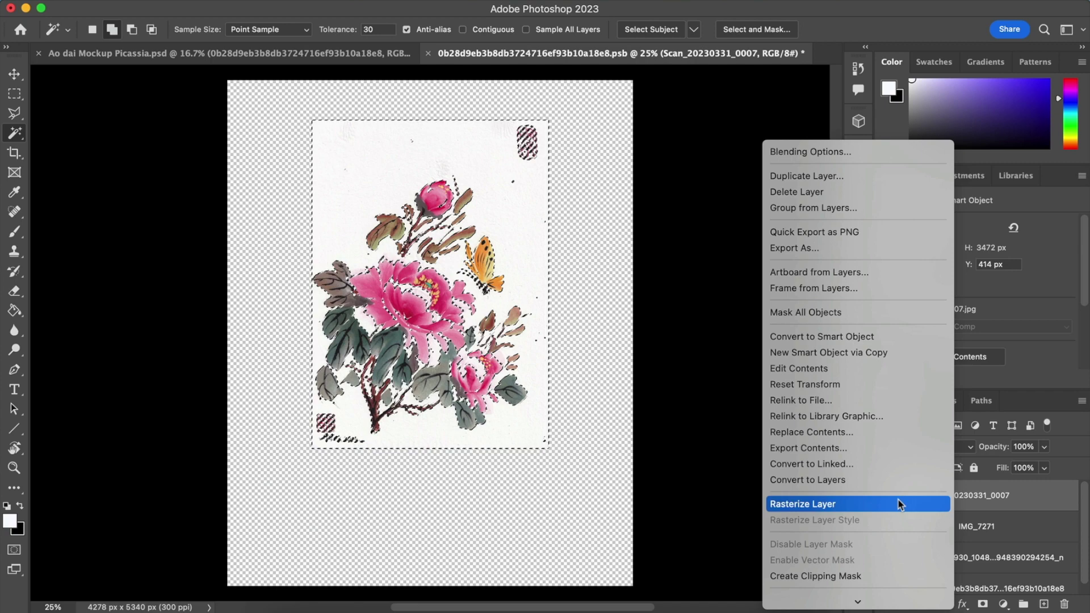
{"action": "left_click", "coordinate": [898, 501]}
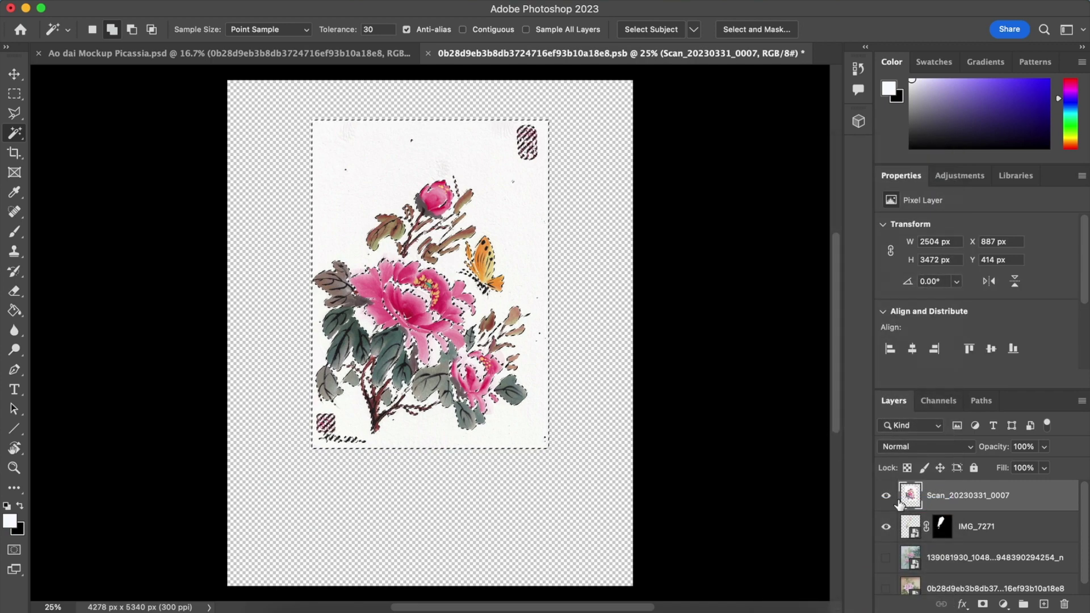
{"action": "key", "text": "Delete"}
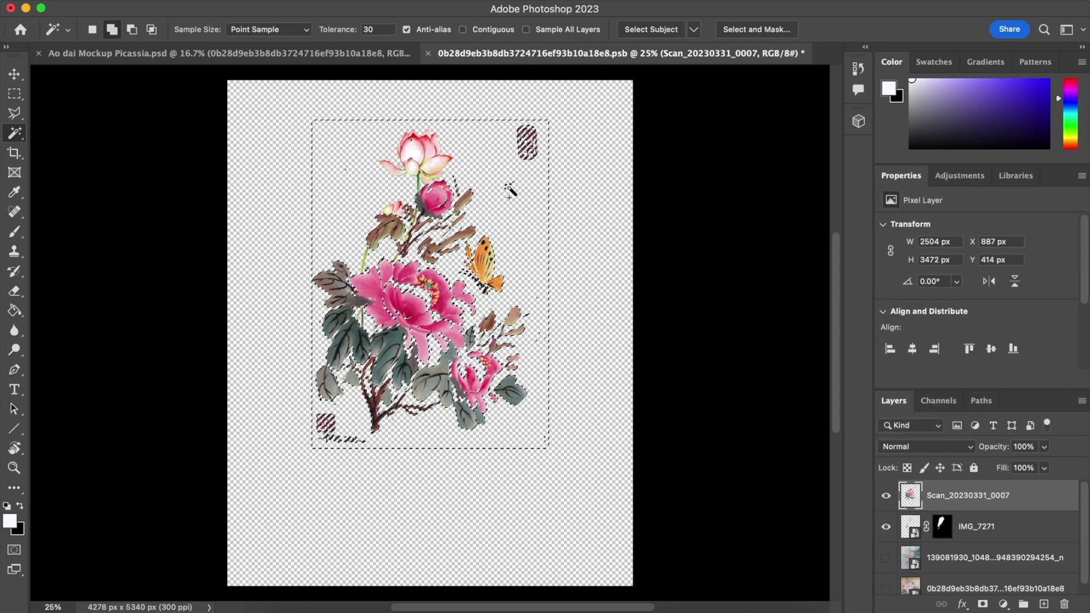
{"action": "left_click", "coordinate": [14, 291]}
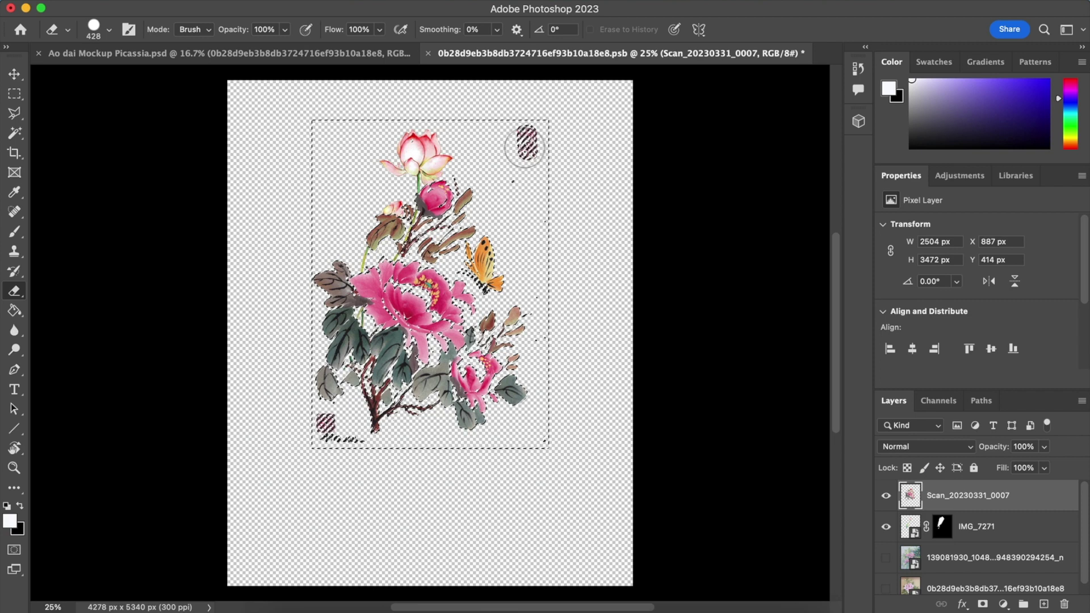
{"action": "key", "text": "super+d"}
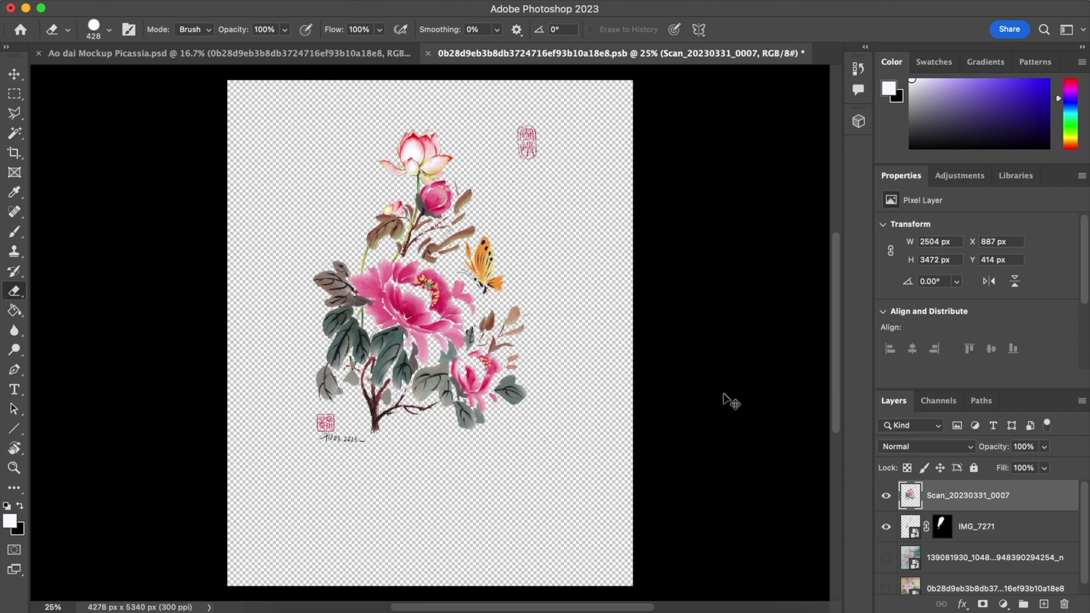
- Erase the red seals and date signature, hide the IMG_7271 lotus layer, and close the .psb
{"action": "left_click_drag", "start_coordinate": [533, 165], "coordinate": [523, 127]}
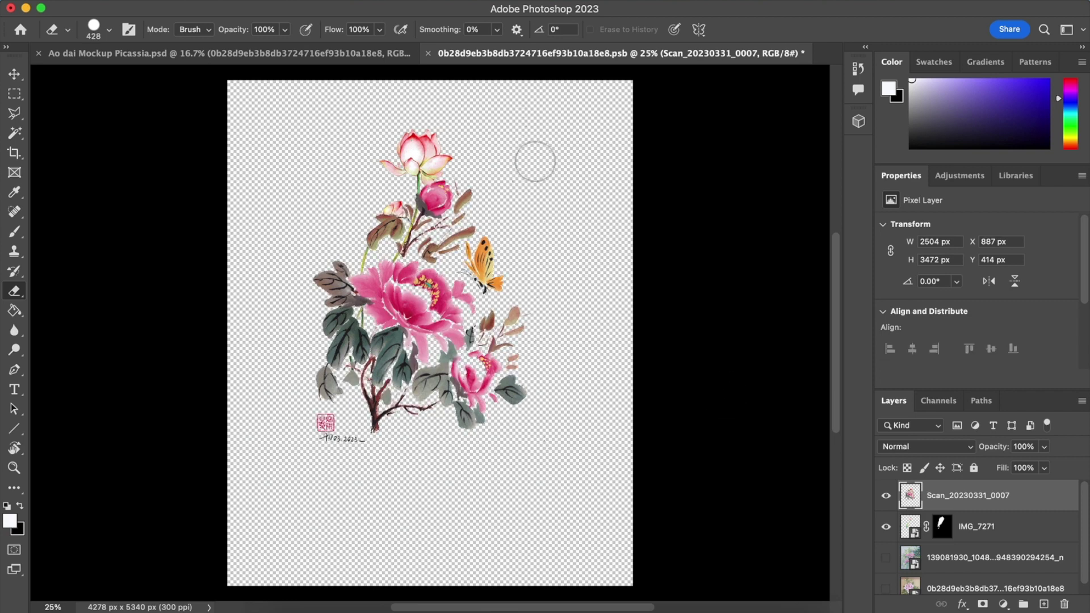
{"action": "left_click_drag", "start_coordinate": [345, 445], "coordinate": [316, 434]}
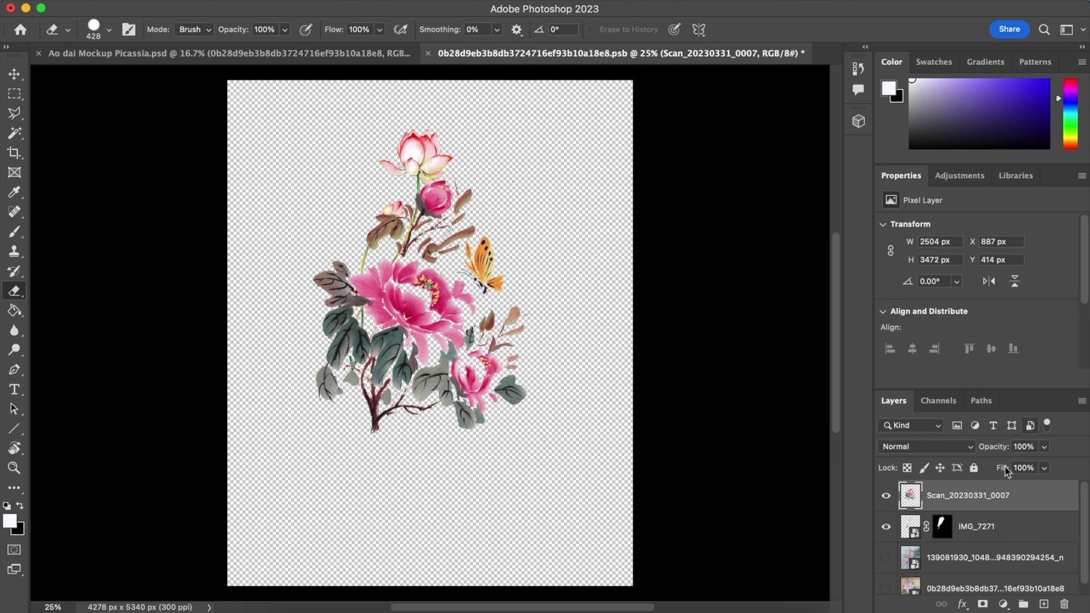
{"action": "left_click", "coordinate": [887, 497]}
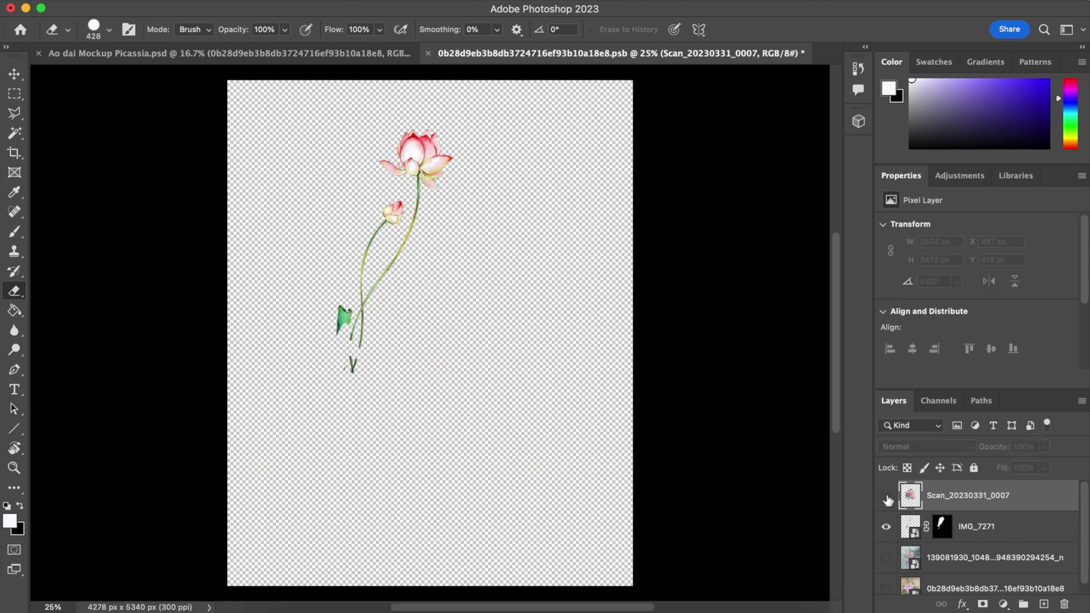
{"action": "left_click", "coordinate": [887, 496]}
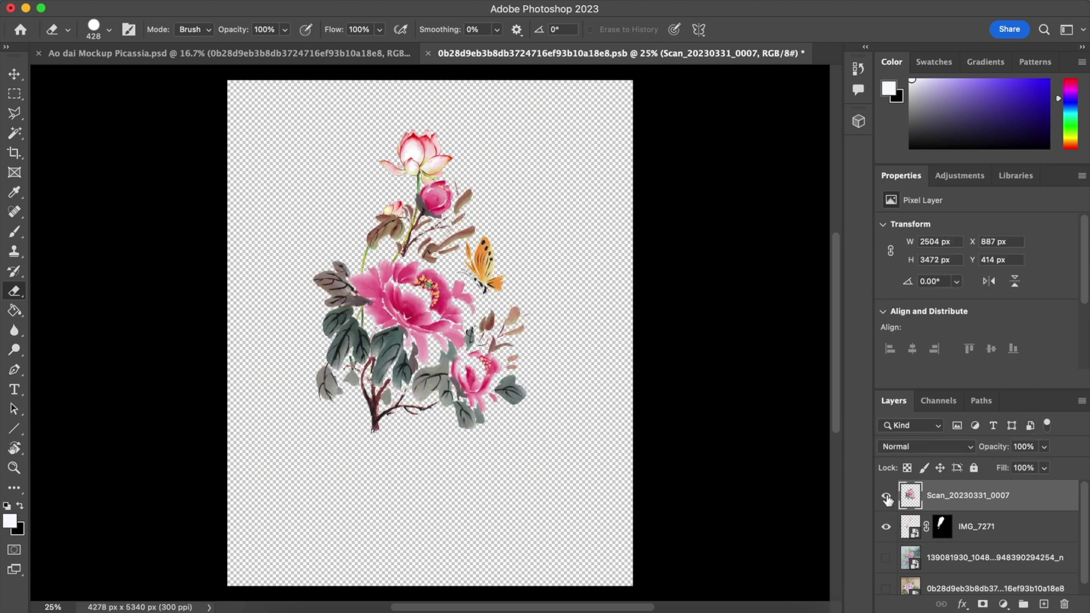
{"action": "left_click", "coordinate": [887, 528]}
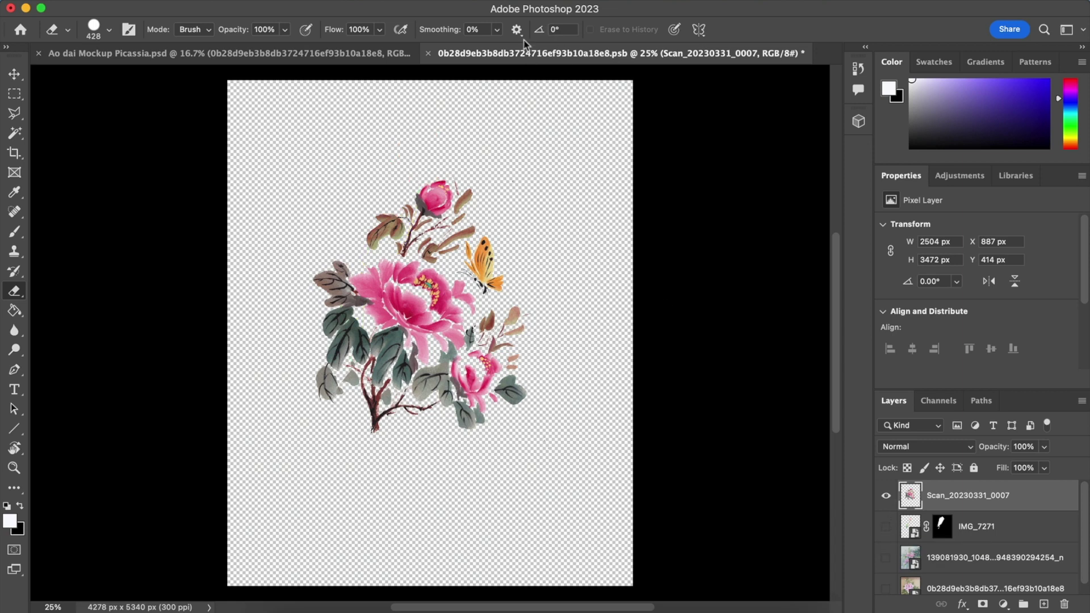
{"action": "left_click", "coordinate": [429, 55]}
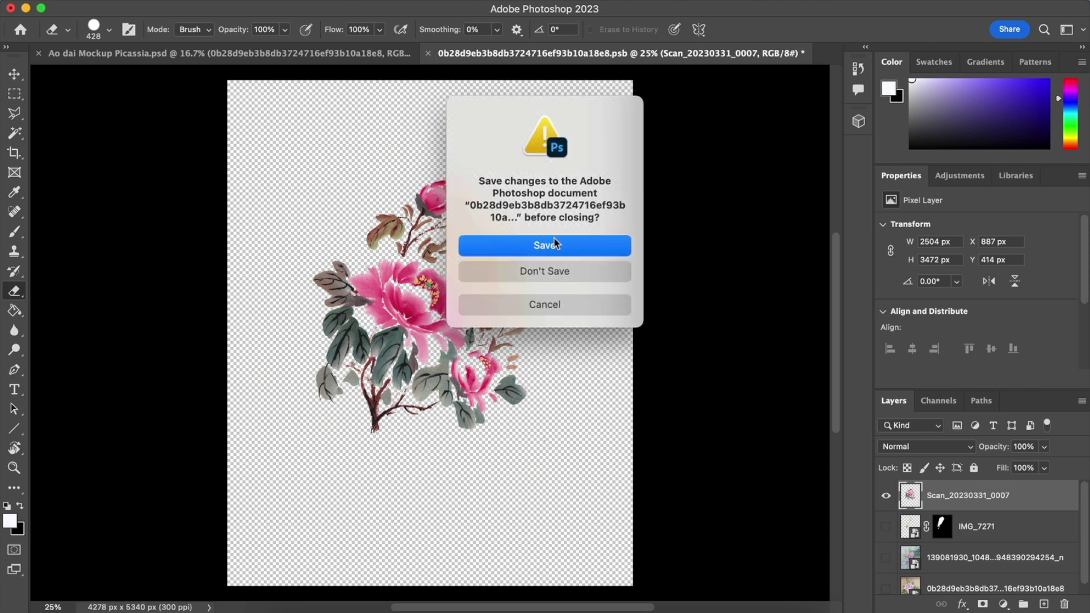
- Save the smart object so the peony design replaces the lotus on the dress
{"action": "left_click", "coordinate": [559, 246]}
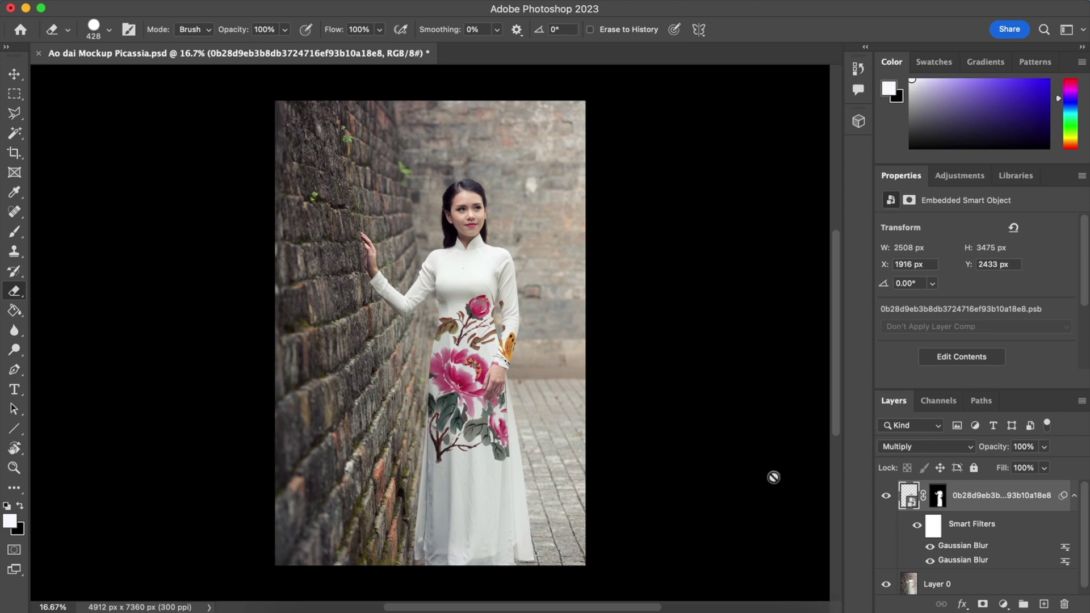
- Reopen the smart object and scale the peony to about 80.7%, centred near the canvas top
{"action": "double_click", "coordinate": [910, 498]}
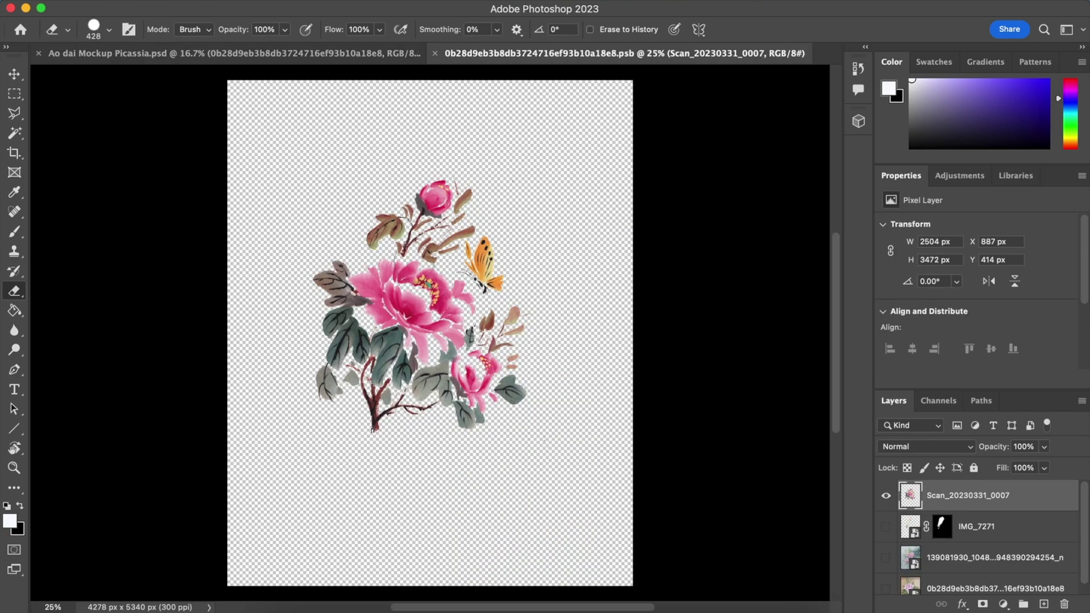
{"action": "key", "text": "ctrl+t"}
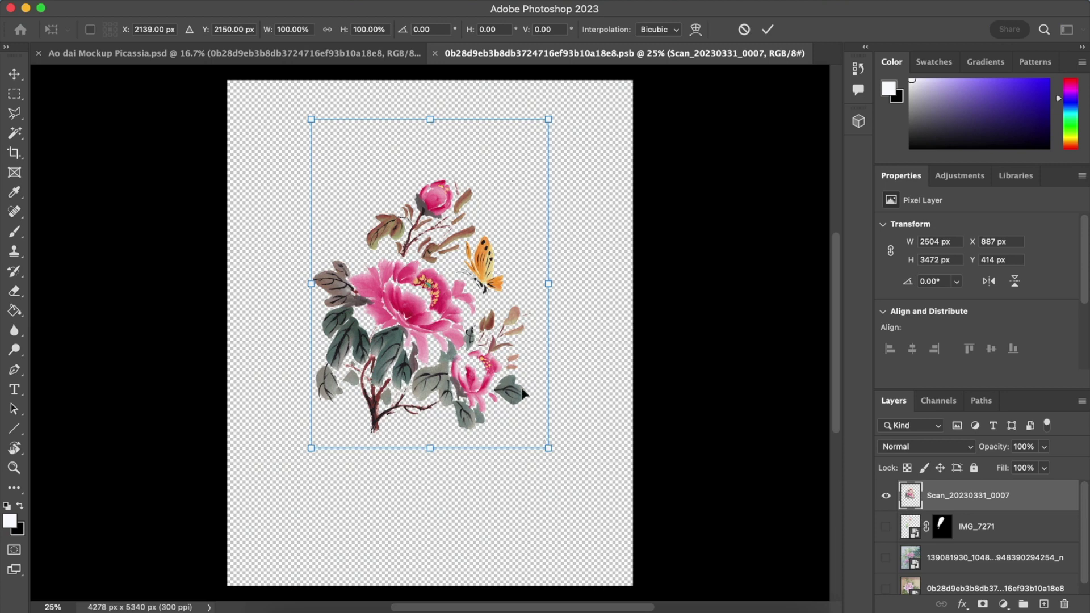
{"action": "left_click_drag", "start_coordinate": [466, 338], "coordinate": [471, 305]}
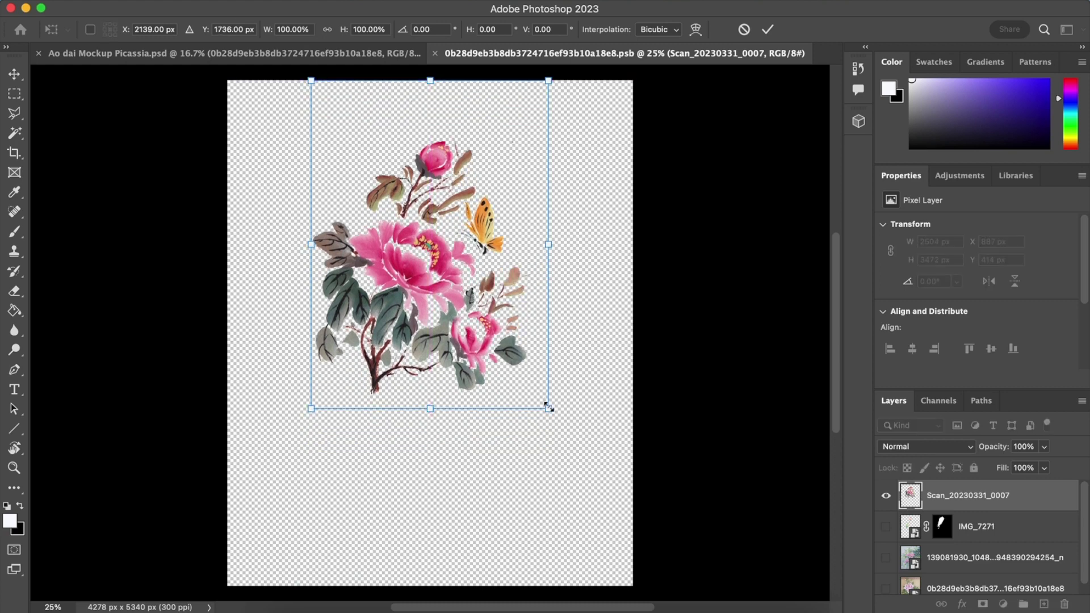
{"action": "left_click_drag", "start_coordinate": [548, 407], "coordinate": [497, 347]}
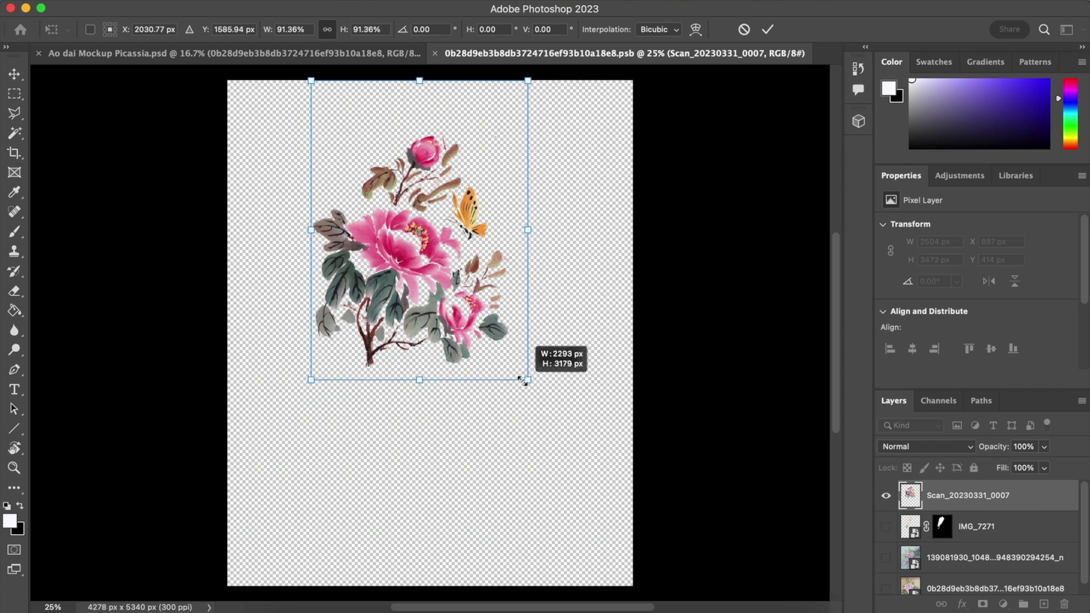
{"action": "left_click_drag", "start_coordinate": [421, 250], "coordinate": [444, 248]}
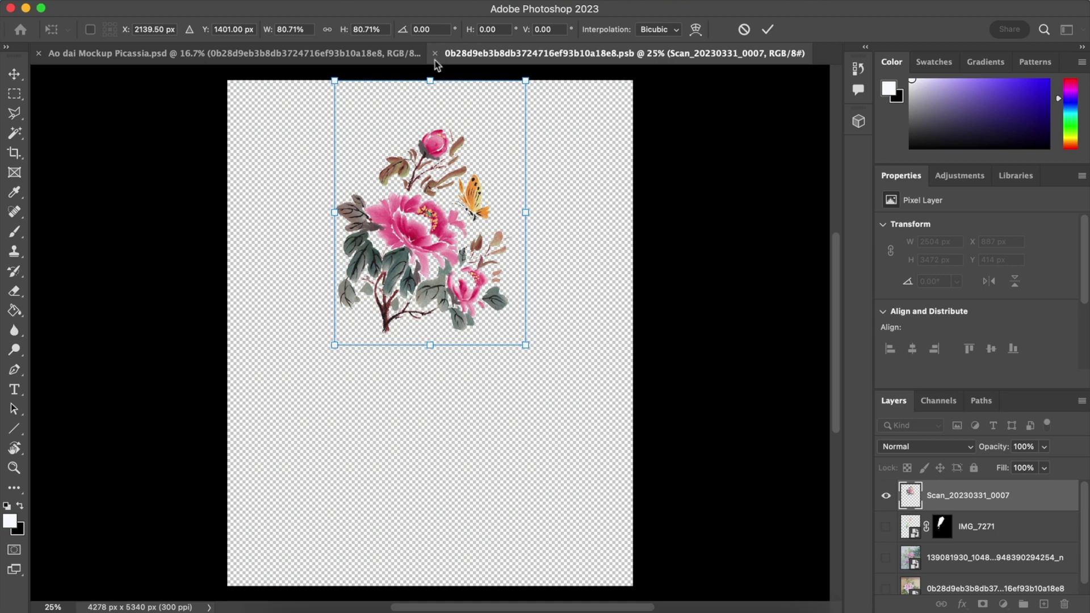
{"action": "key", "text": "Return"}
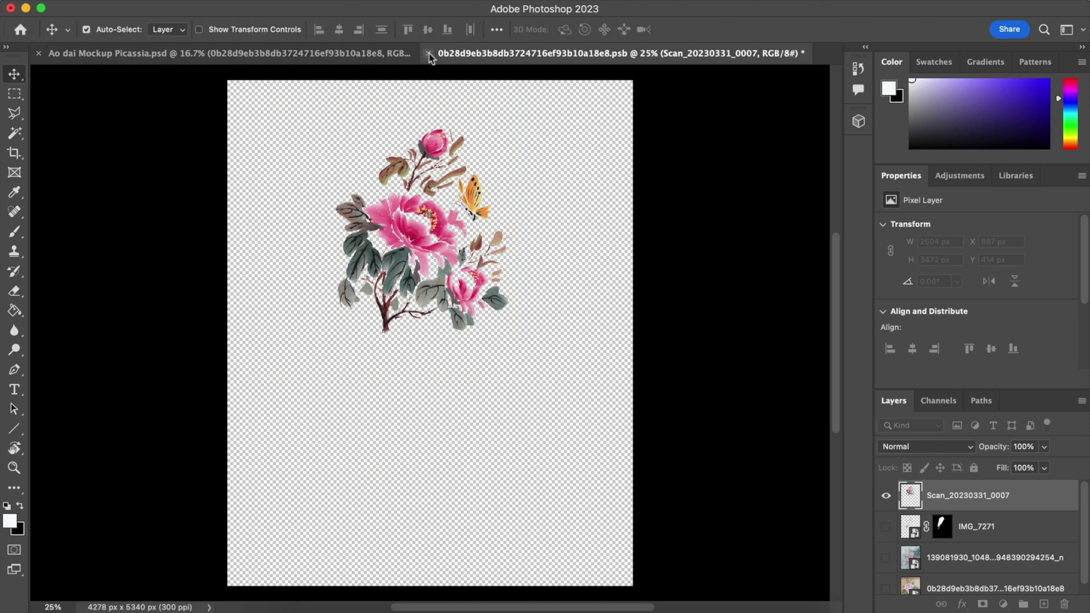
- Close and save the resized .psb so the peony sits smaller on the bodice
{"action": "left_click", "coordinate": [430, 57]}
{"action": "left_click", "coordinate": [567, 245]}
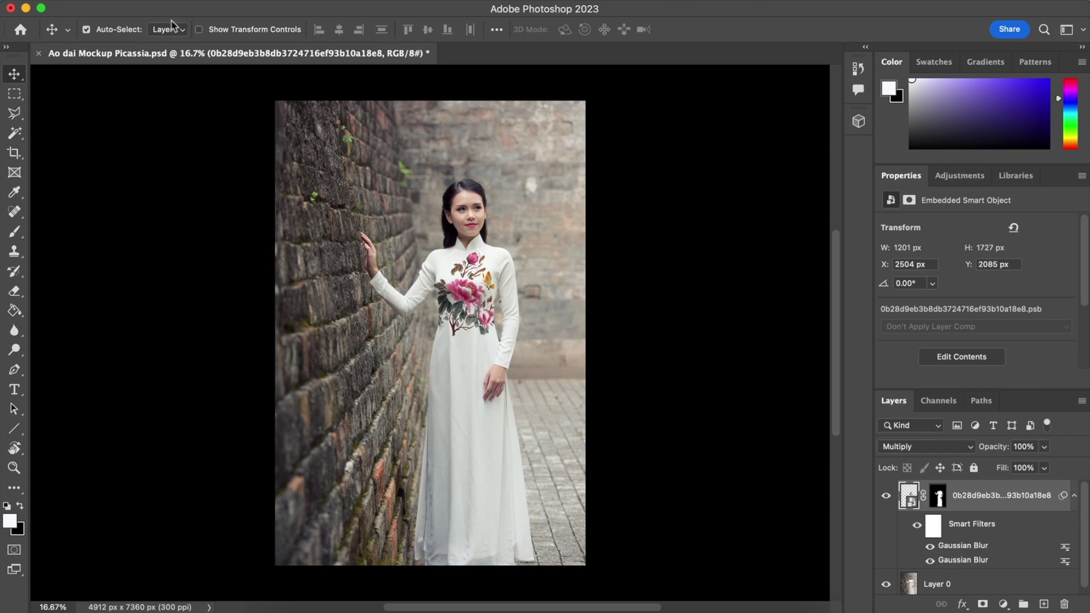
{"action": "left_click", "coordinate": [114, 3]}
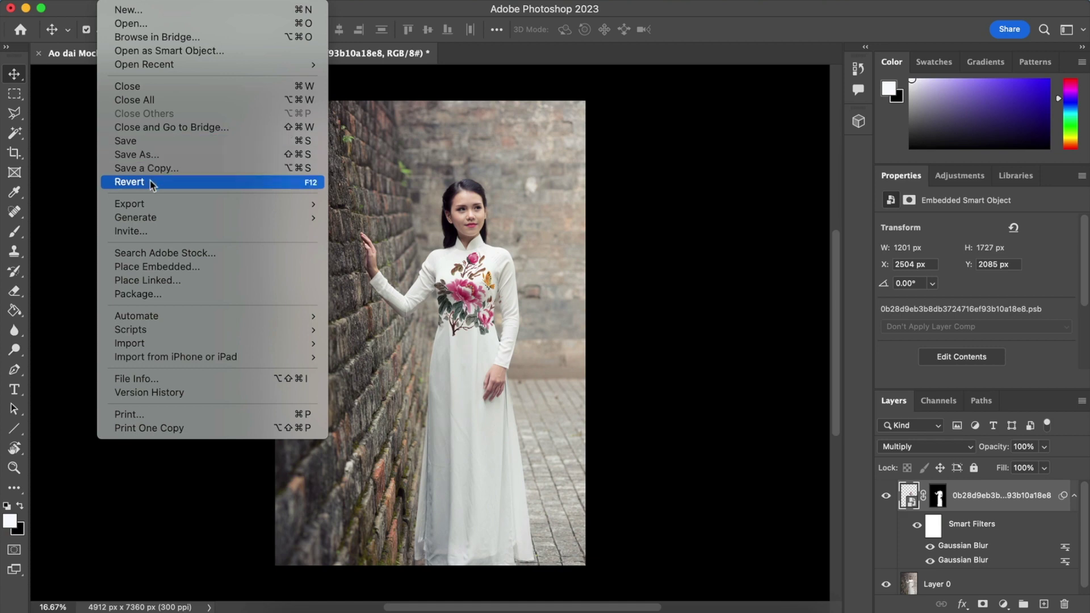
- Export the mockup as a 1621 × 2429 JPG at 33% scale
{"action": "mouse_move", "coordinate": [129, 203]}
{"action": "left_click", "coordinate": [368, 221]}
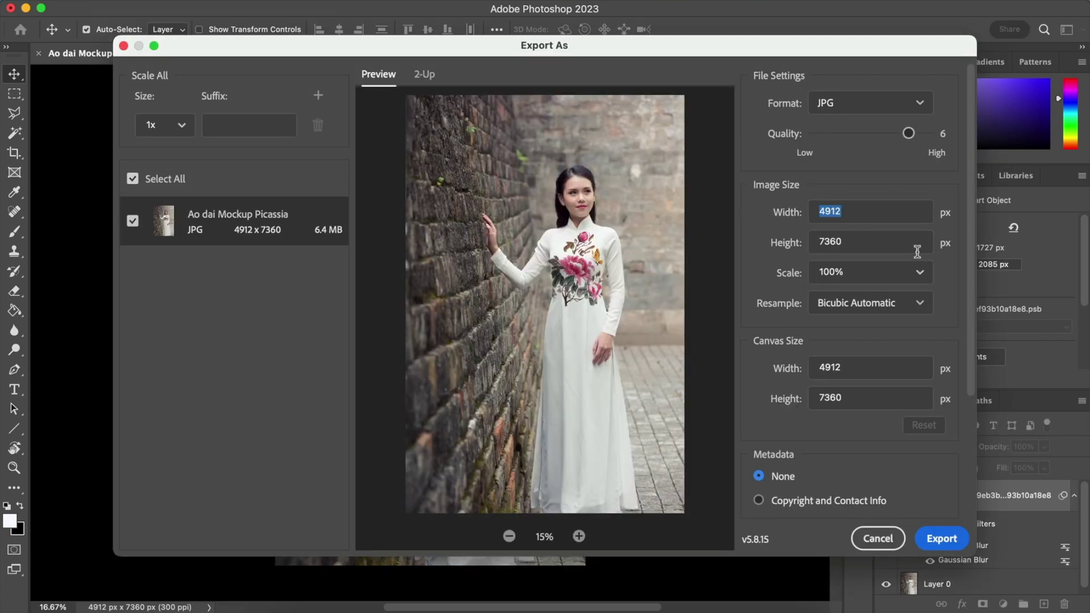
{"action": "left_click", "coordinate": [920, 277]}
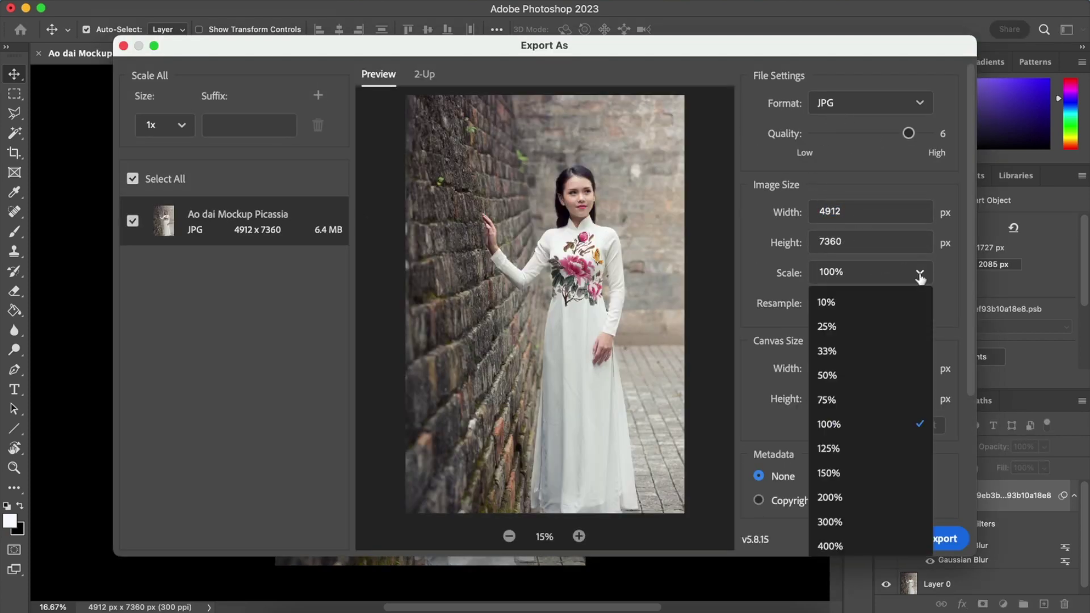
{"action": "left_click", "coordinate": [878, 359]}
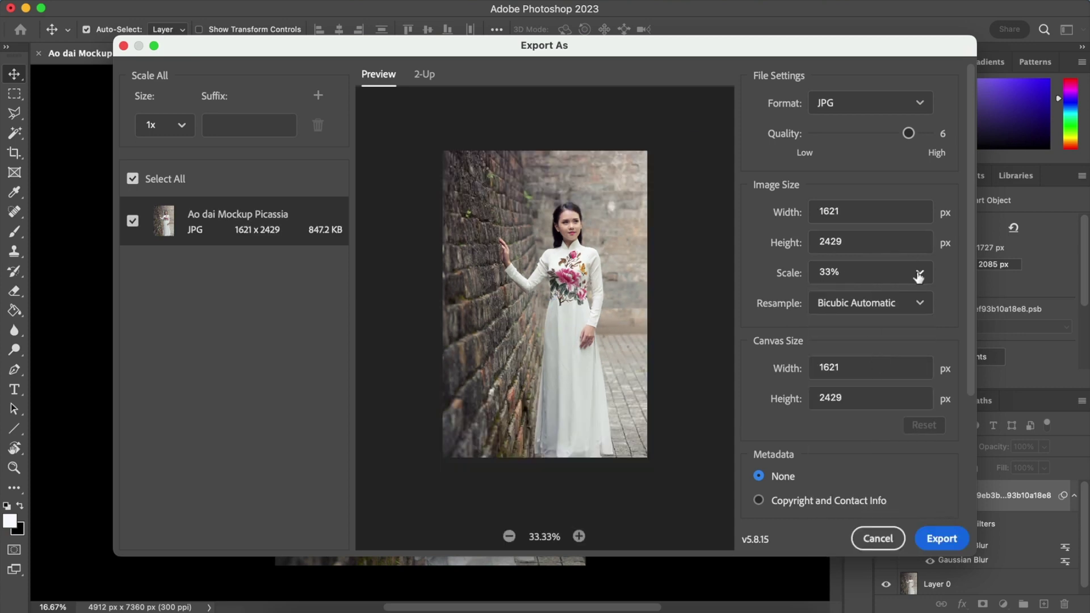
{"action": "left_click", "coordinate": [920, 273]}
{"action": "left_click", "coordinate": [956, 507]}
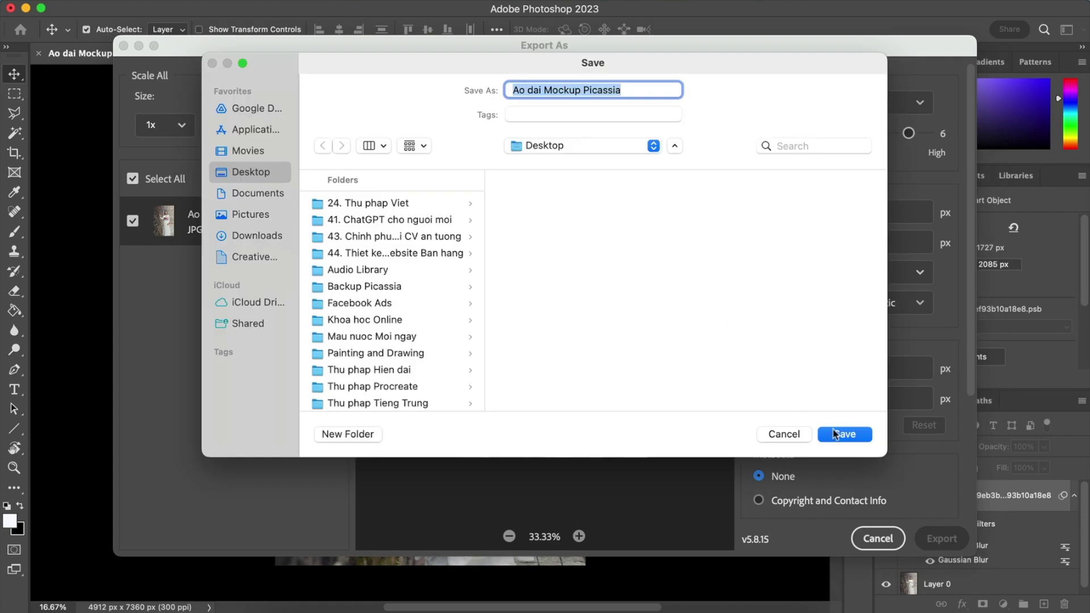
{"action": "left_click", "coordinate": [835, 435]}
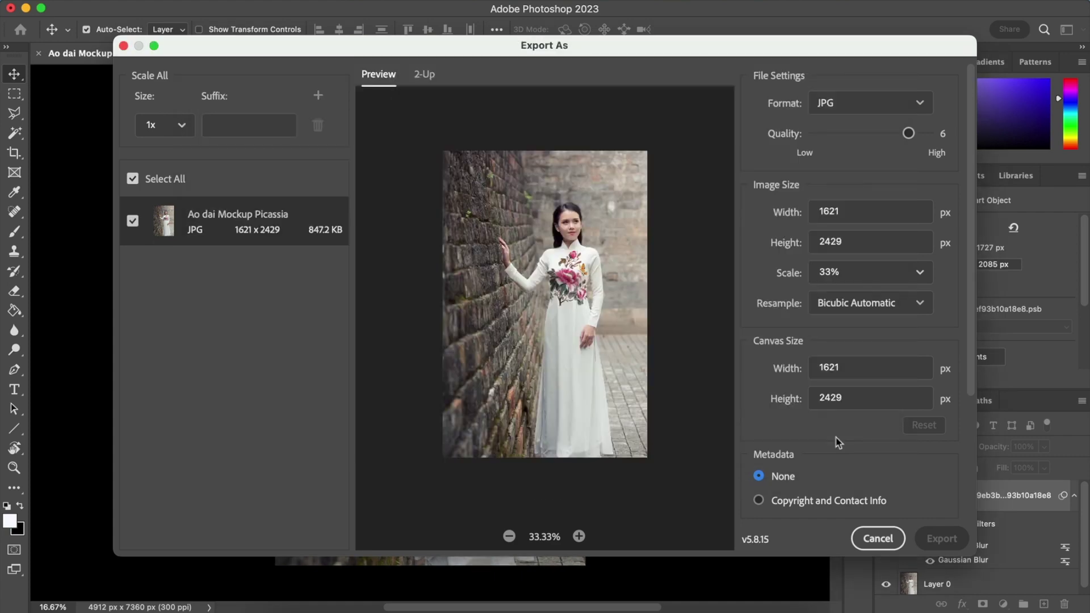
{"action": "left_click", "coordinate": [287, 605]}
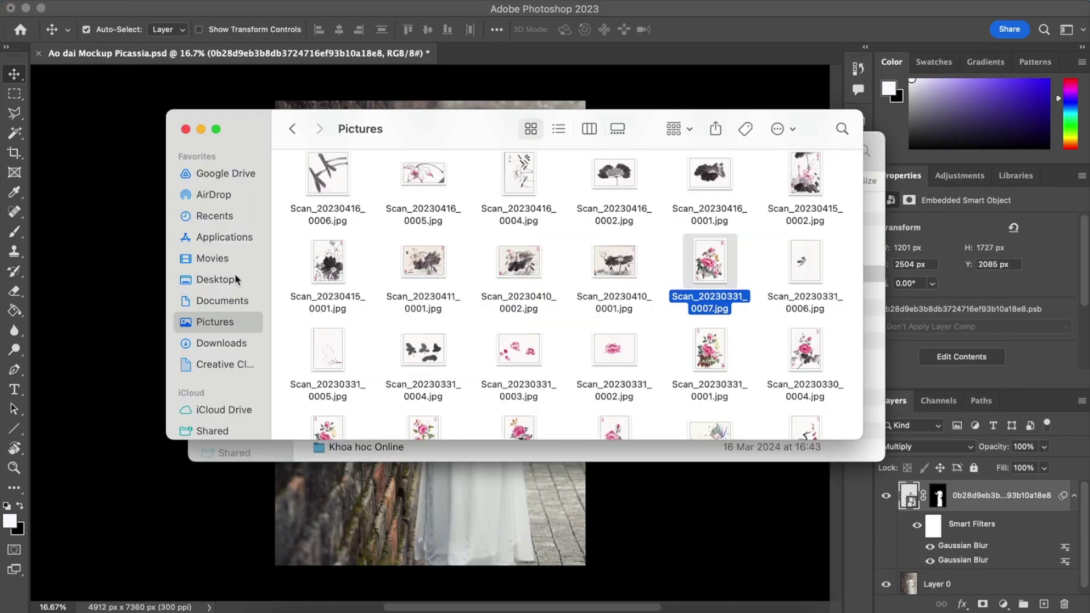
- Open Ao dai Mockup Picassia.jpg from the Desktop folder and switch to Google Chrome
{"action": "left_click", "coordinate": [238, 279]}
{"action": "left_click", "coordinate": [357, 182]}
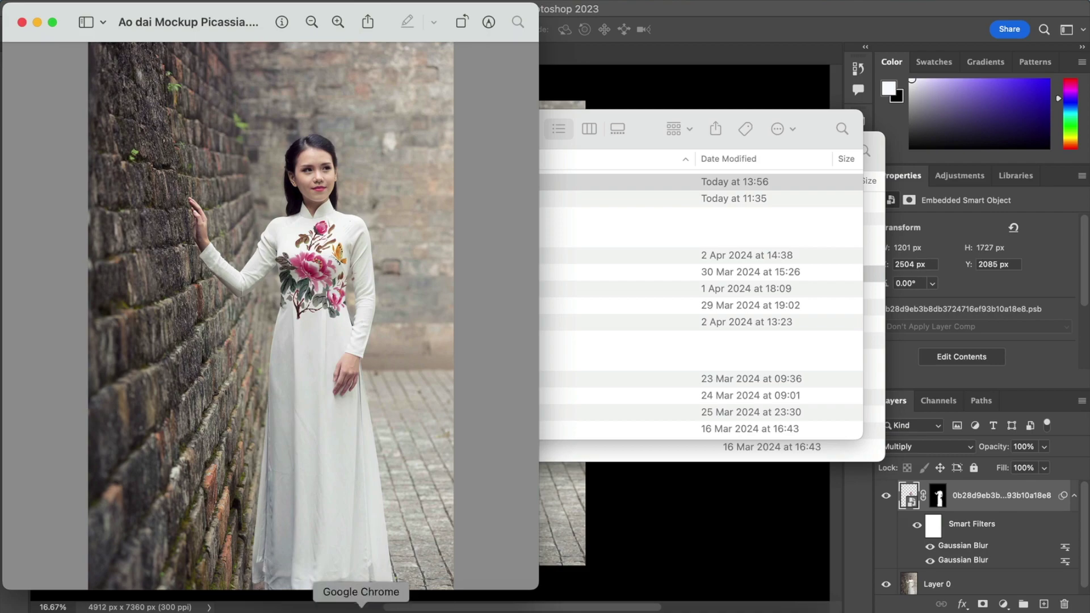
{"action": "left_click", "coordinate": [362, 607]}
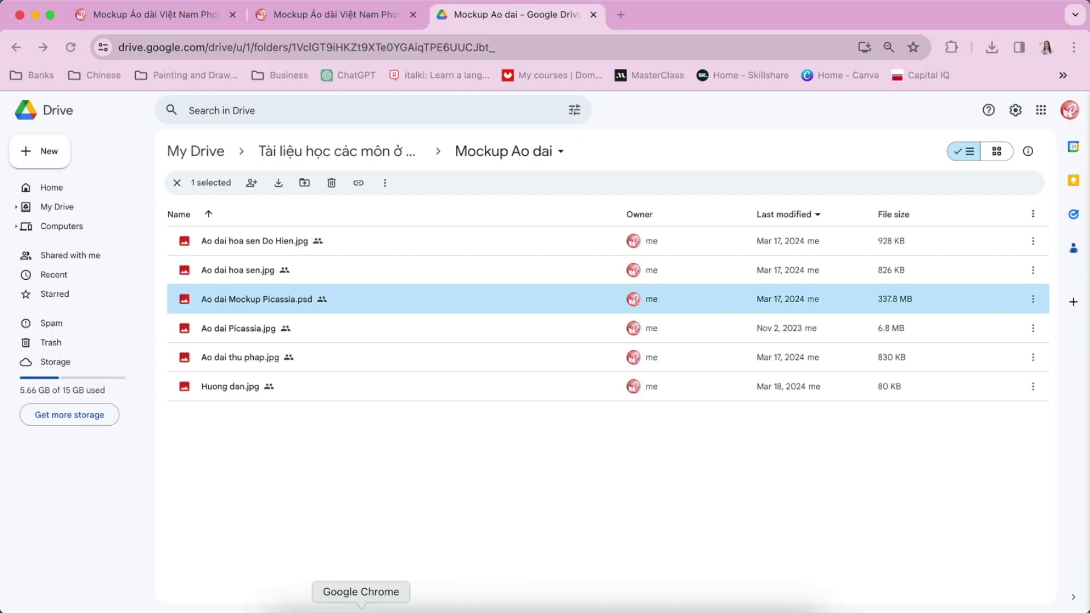
- In the Picassia mockup article, follow the Nhập môn Photoshop cùng Picassia course link
{"action": "left_click", "coordinate": [370, 14]}
{"action": "scroll", "coordinate": [427, 278], "scroll_direction": "up", "scroll_amount": 3}
{"action": "scroll", "coordinate": [427, 278], "scroll_direction": "up", "scroll_amount": 9}
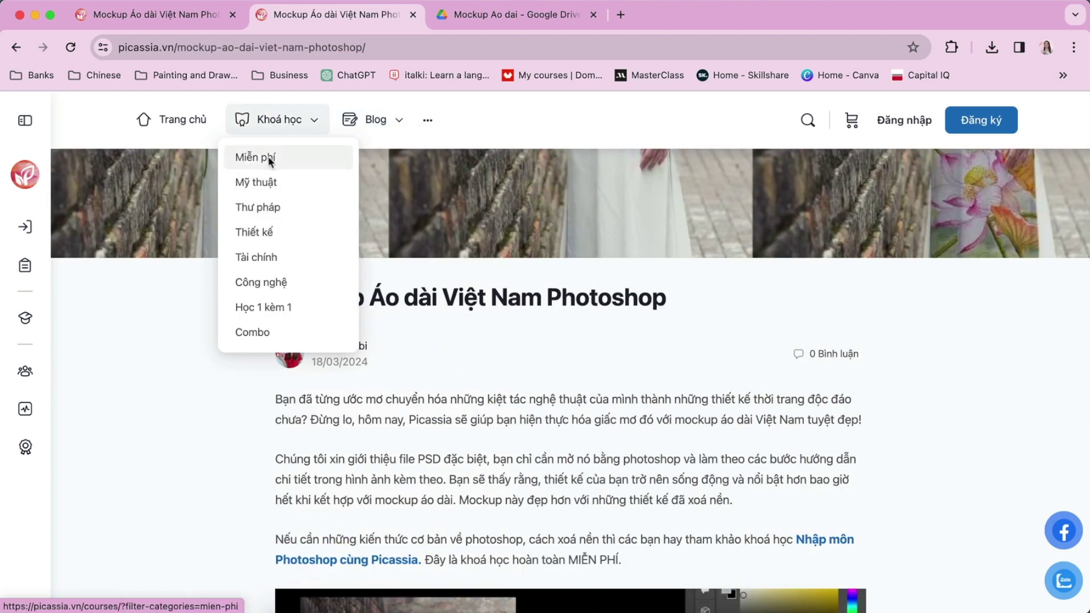
{"action": "scroll", "coordinate": [402, 486], "scroll_direction": "down", "scroll_amount": 3}
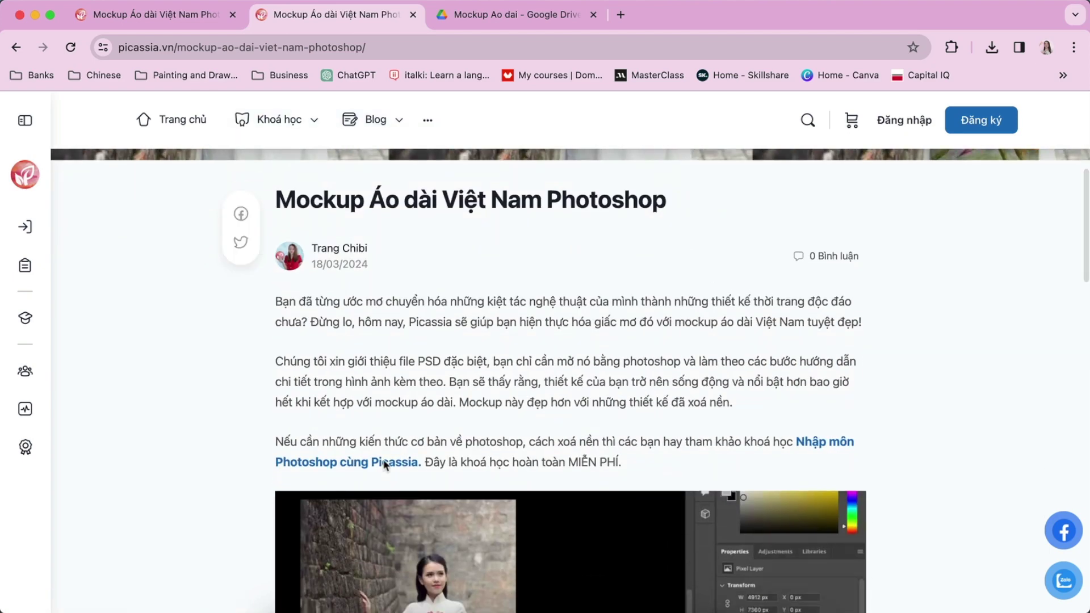
{"action": "left_click", "coordinate": [384, 460]}
- Go to the picassia.vn homepage and scroll down to the Khoá học mới course listings
{"action": "scroll", "coordinate": [409, 358], "scroll_direction": "down", "scroll_amount": 2}
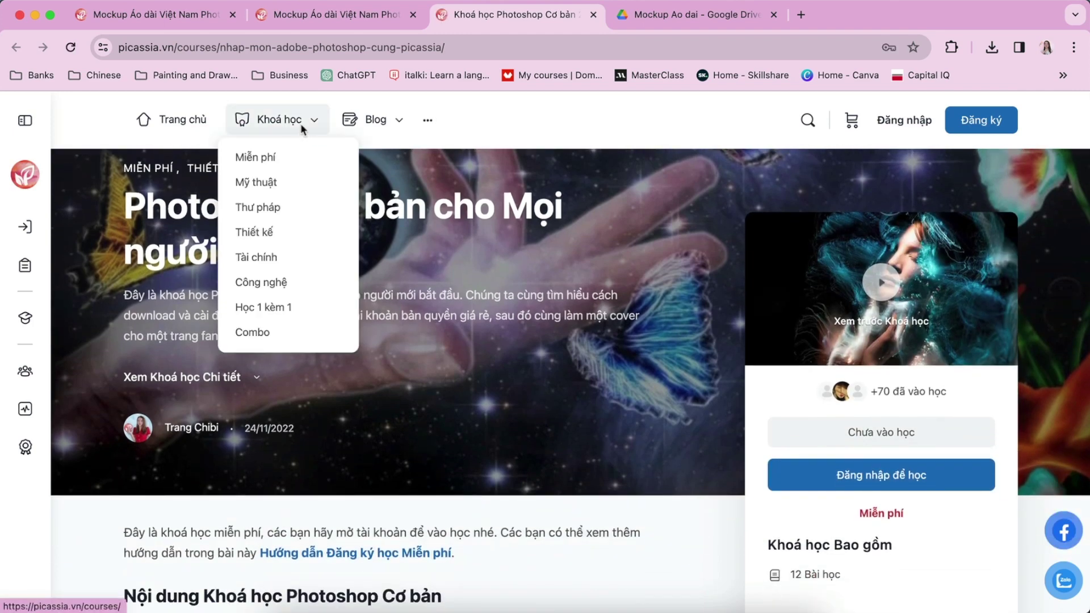
{"action": "left_click", "coordinate": [172, 121]}
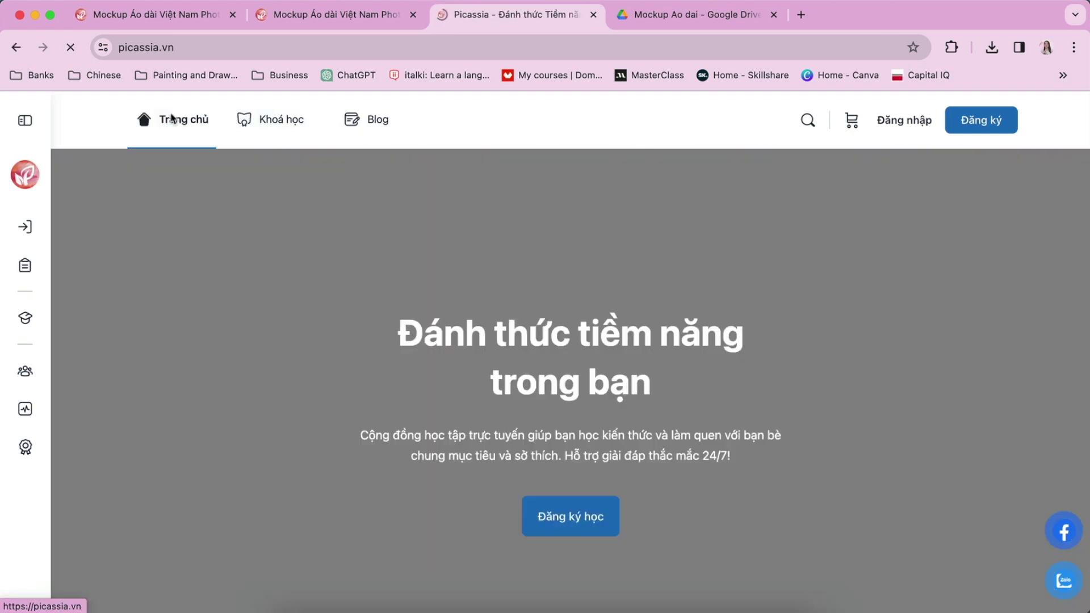
{"action": "scroll", "coordinate": [379, 414], "scroll_direction": "down", "scroll_amount": 2}
{"action": "scroll", "coordinate": [379, 415], "scroll_direction": "down", "scroll_amount": 2}
{"action": "scroll", "coordinate": [379, 417], "scroll_direction": "down", "scroll_amount": 5}
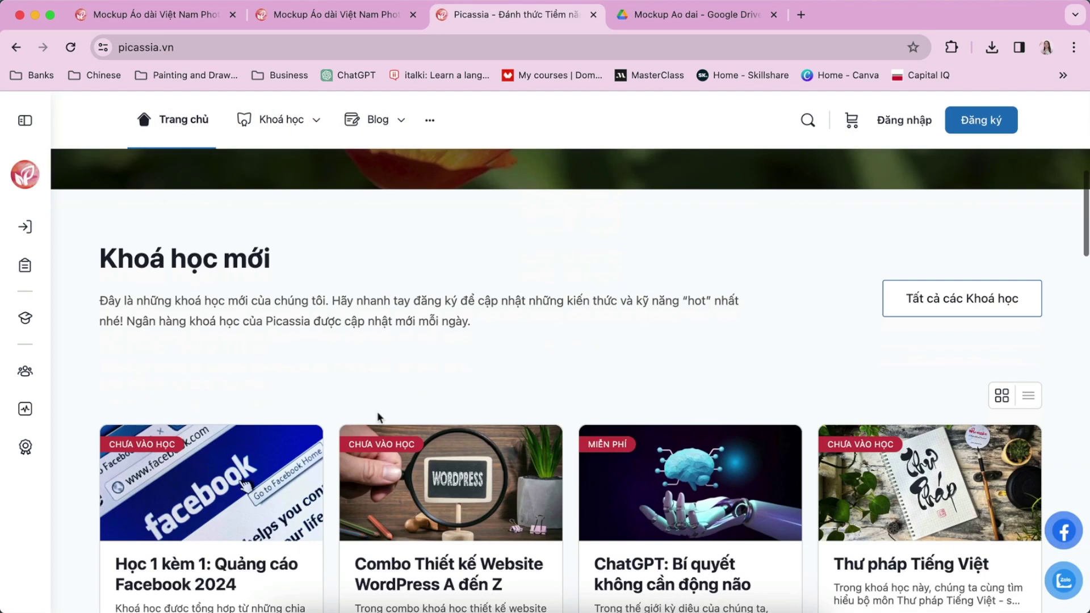
{"action": "scroll", "coordinate": [379, 419], "scroll_direction": "down", "scroll_amount": 2}
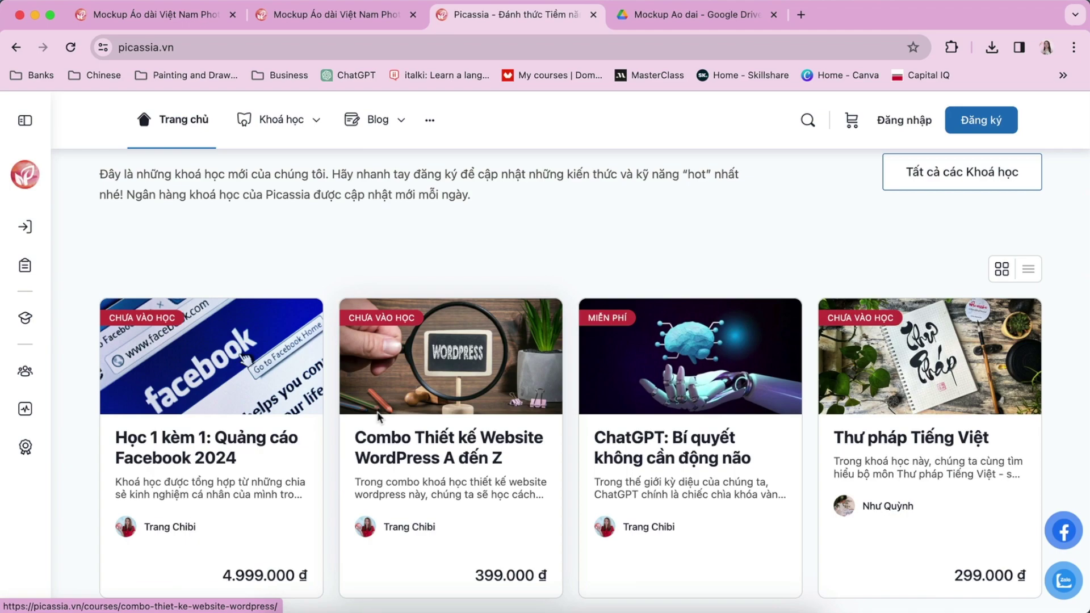